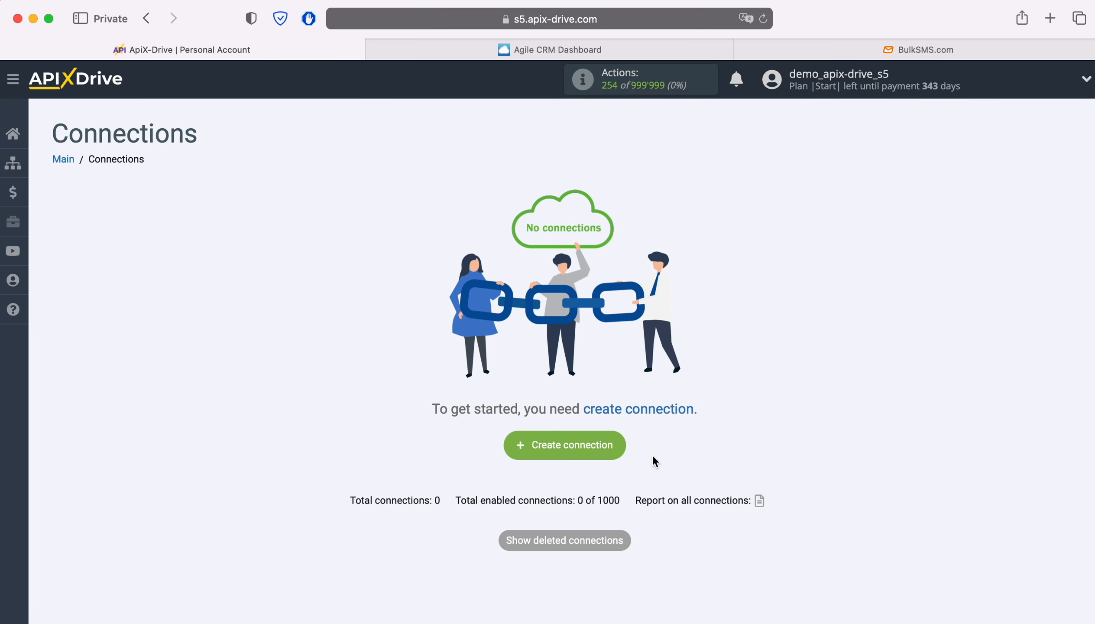
# Create a new connection and set Agile CRM as its data source system
pyautogui.click(620, 452)
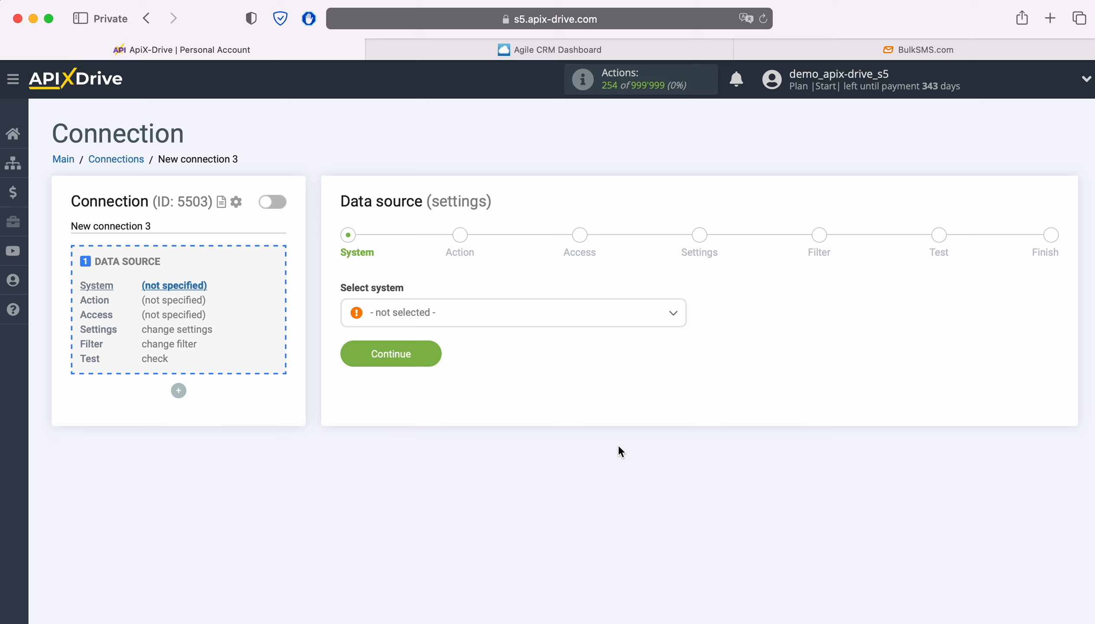
pyautogui.click(507, 313)
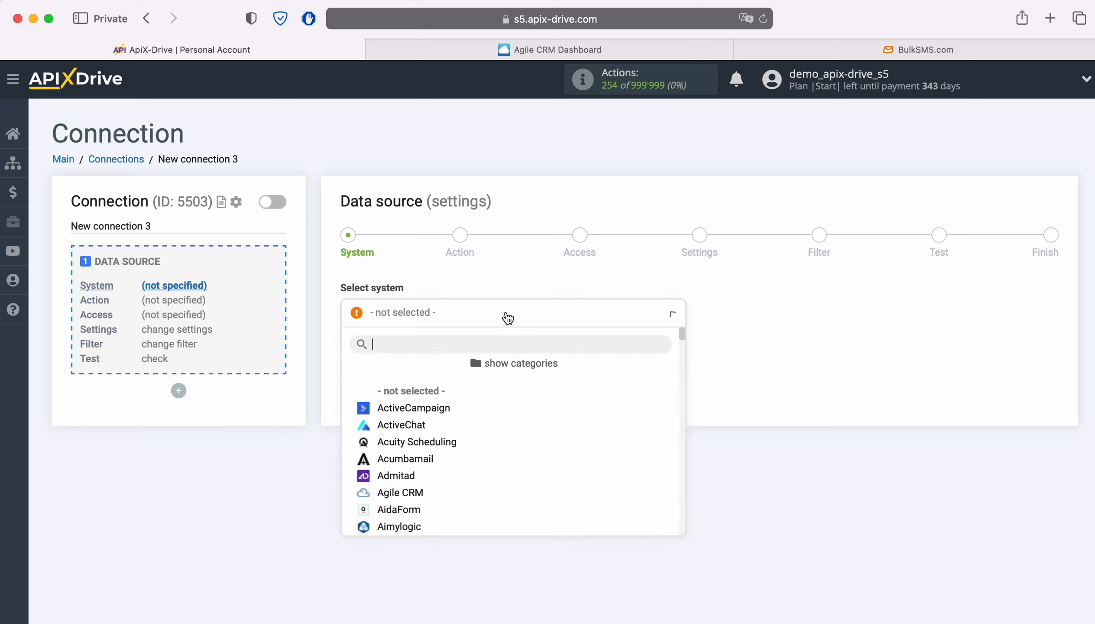
pyautogui.scroll(-1, 593, 435)
pyautogui.scroll(-5, 592, 435)
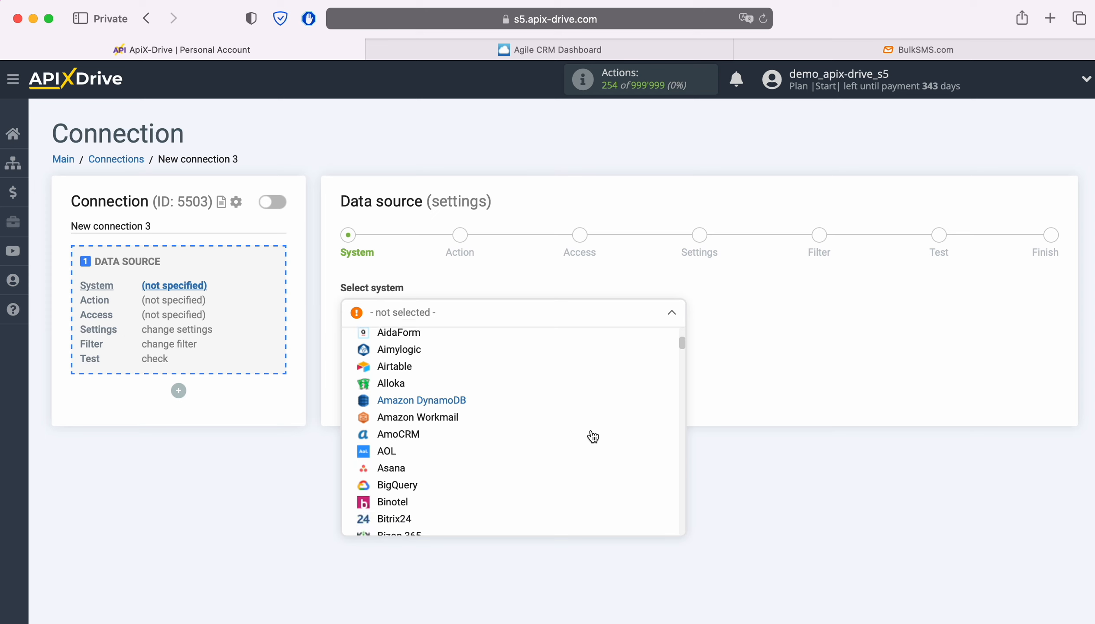
pyautogui.scroll(-10, 593, 436)
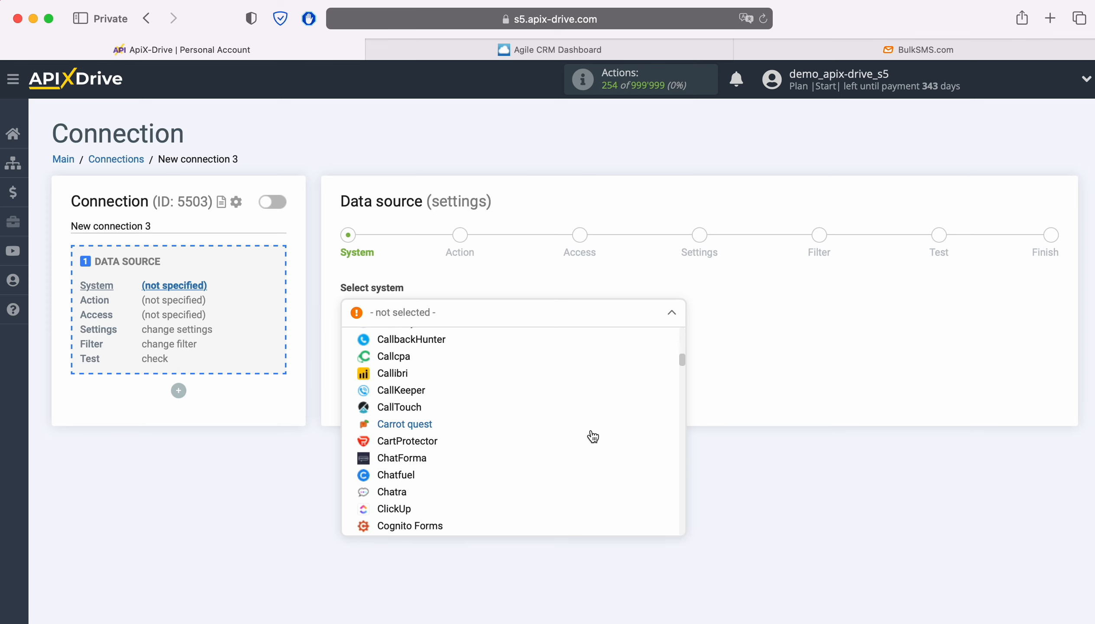
pyautogui.scroll(12, 593, 435)
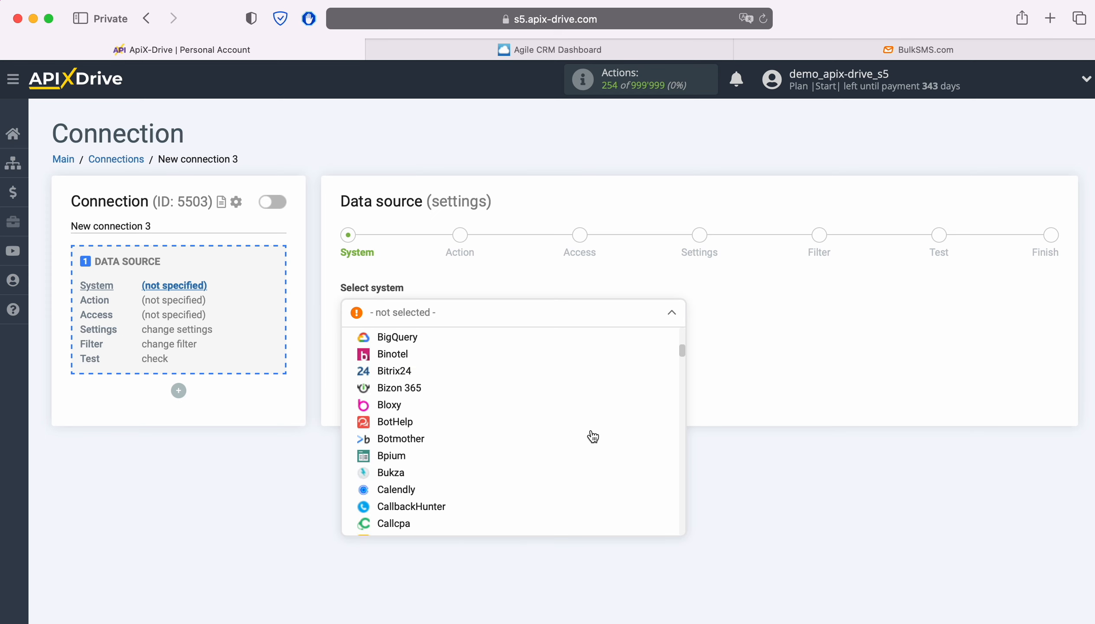
pyautogui.scroll(3, 590, 435)
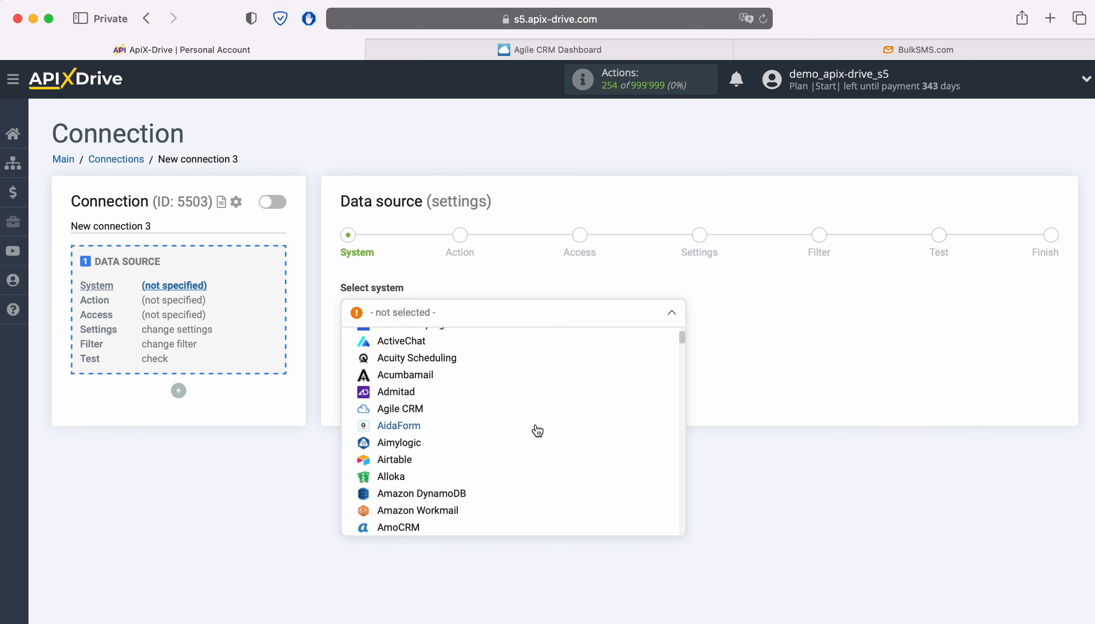
pyautogui.click(399, 414)
pyautogui.click(427, 357)
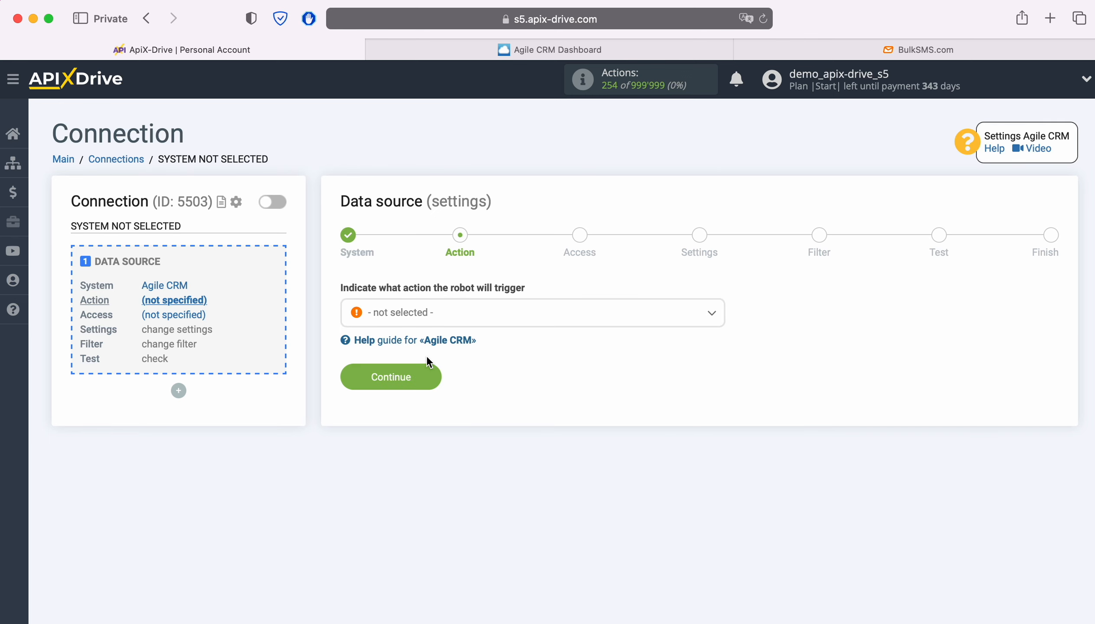
# Set the data source action to "Get CONTACTS (new)" and continue to the access stage
pyautogui.click(526, 319)
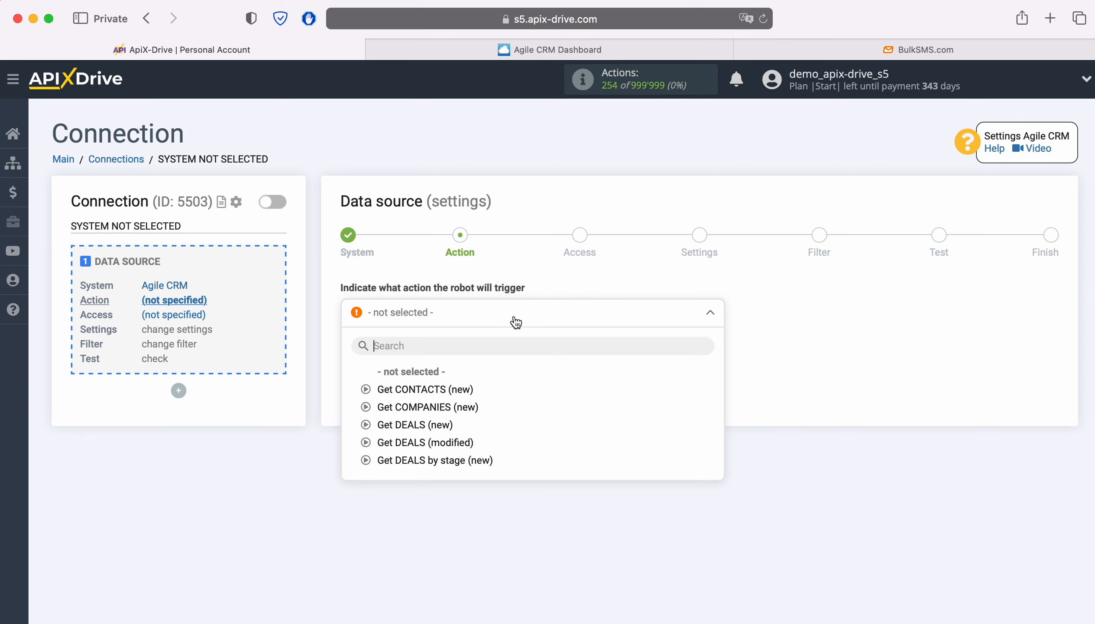
pyautogui.click(463, 389)
pyautogui.click(439, 377)
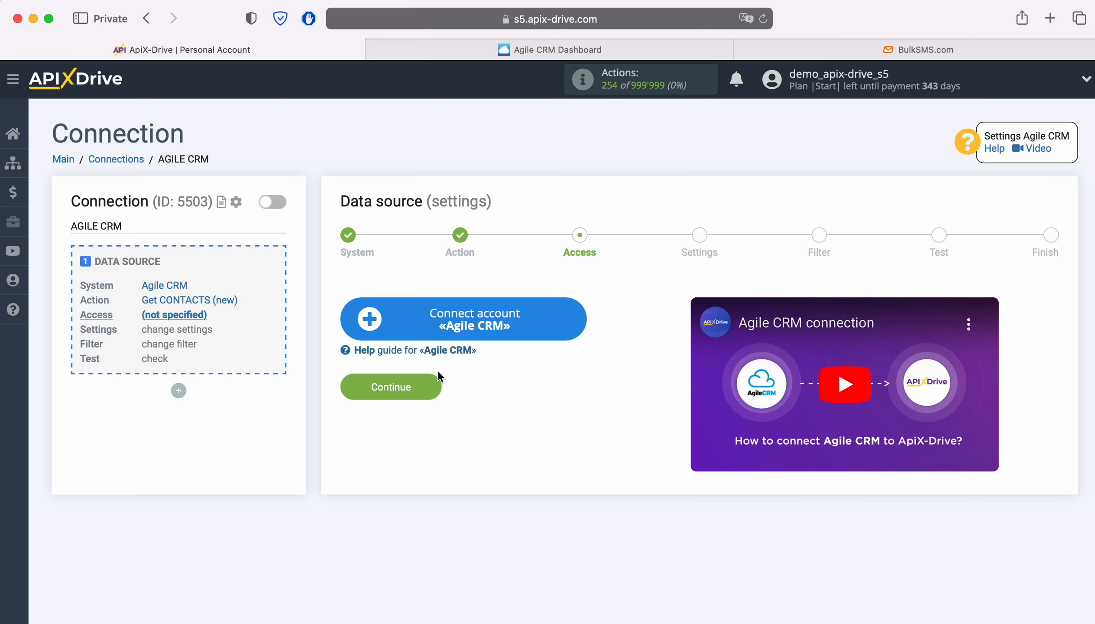
# Start connecting an Agile CRM account, entering the domain apixdrivecom copied from the Agile CRM address and the account's login e-mail
pyautogui.click(583, 315)
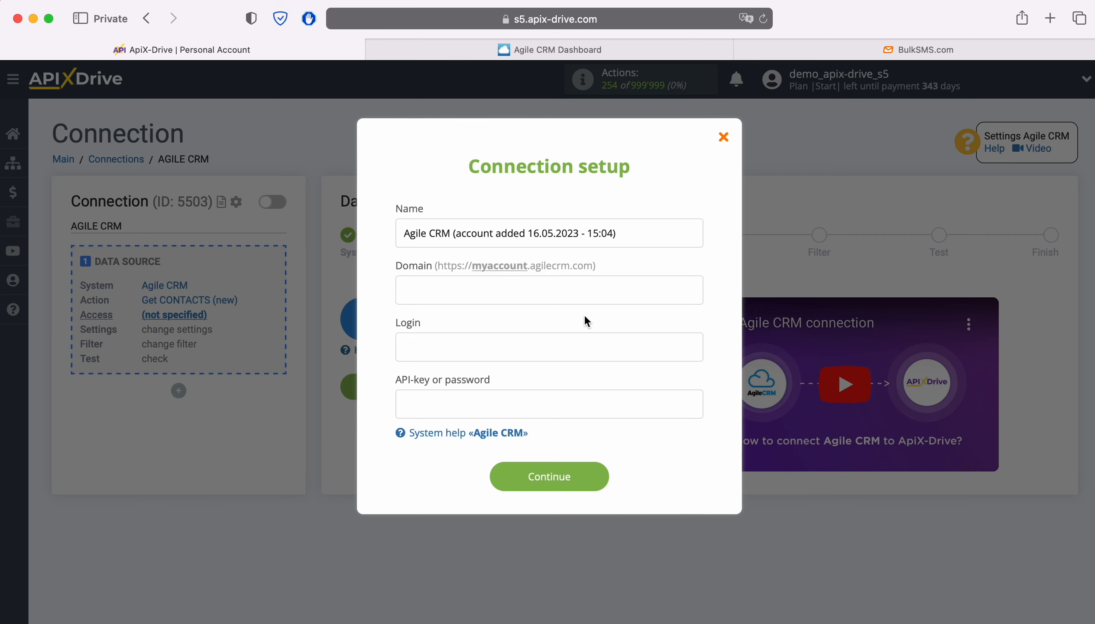
pyautogui.click(506, 52)
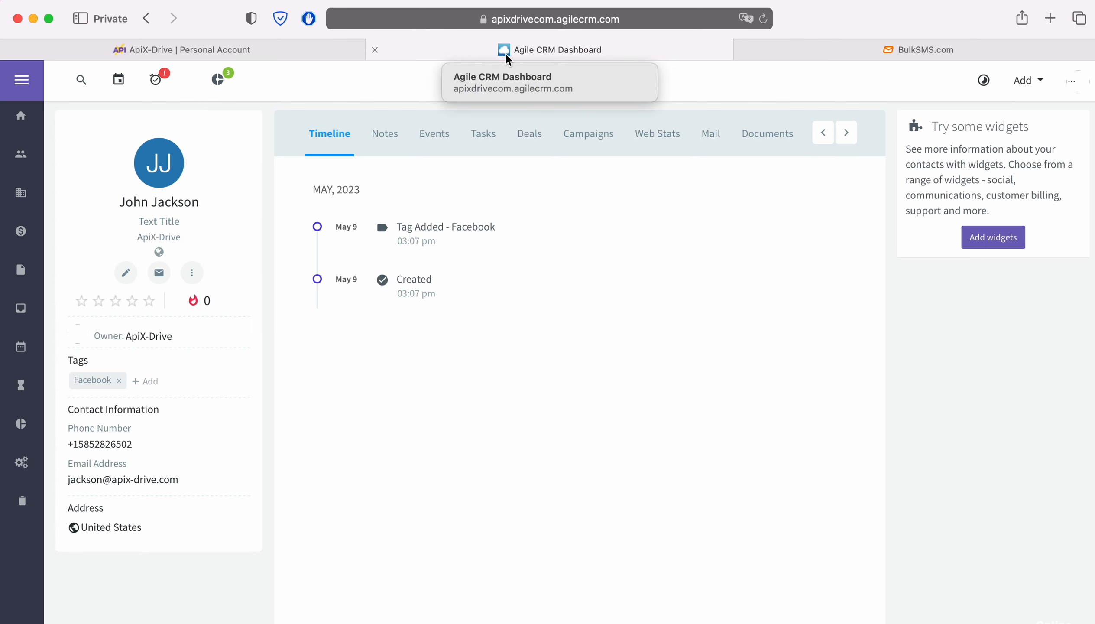
pyautogui.click(448, 18)
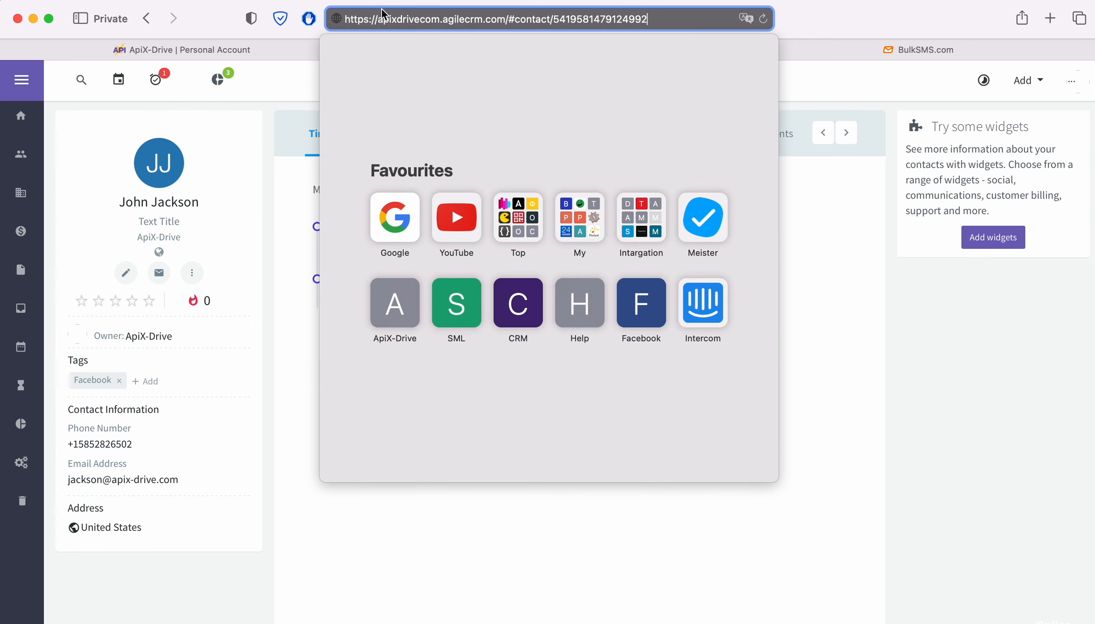
pyautogui.moveTo(377, 19); pyautogui.dragTo(440, 19)
pyautogui.rightClick(429, 19)
pyautogui.click(452, 46)
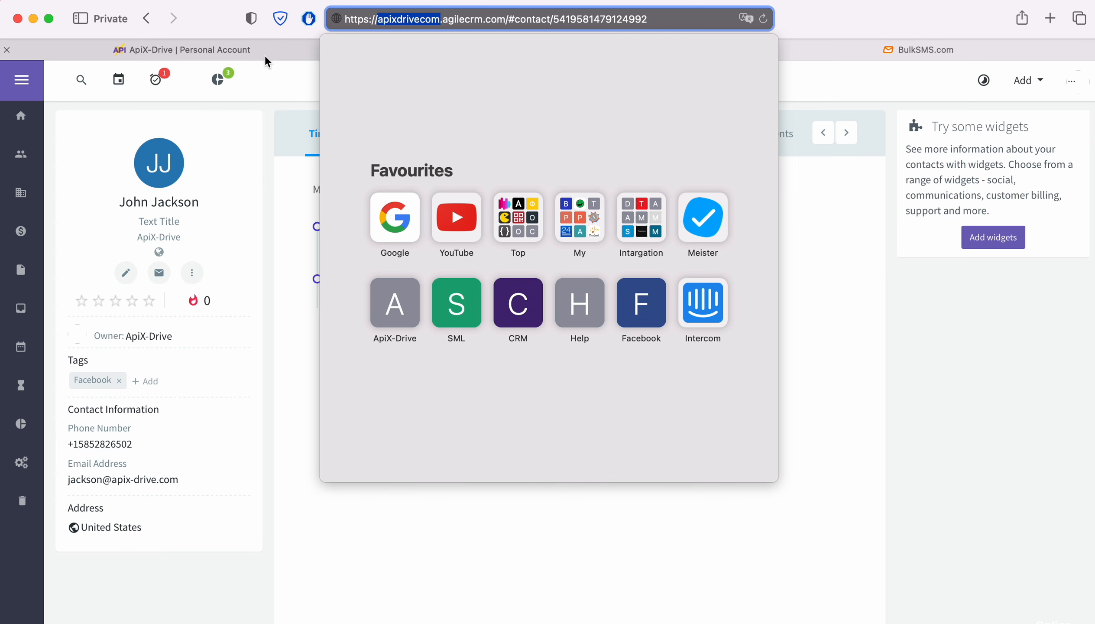
pyautogui.click(266, 58)
pyautogui.rightClick(419, 290)
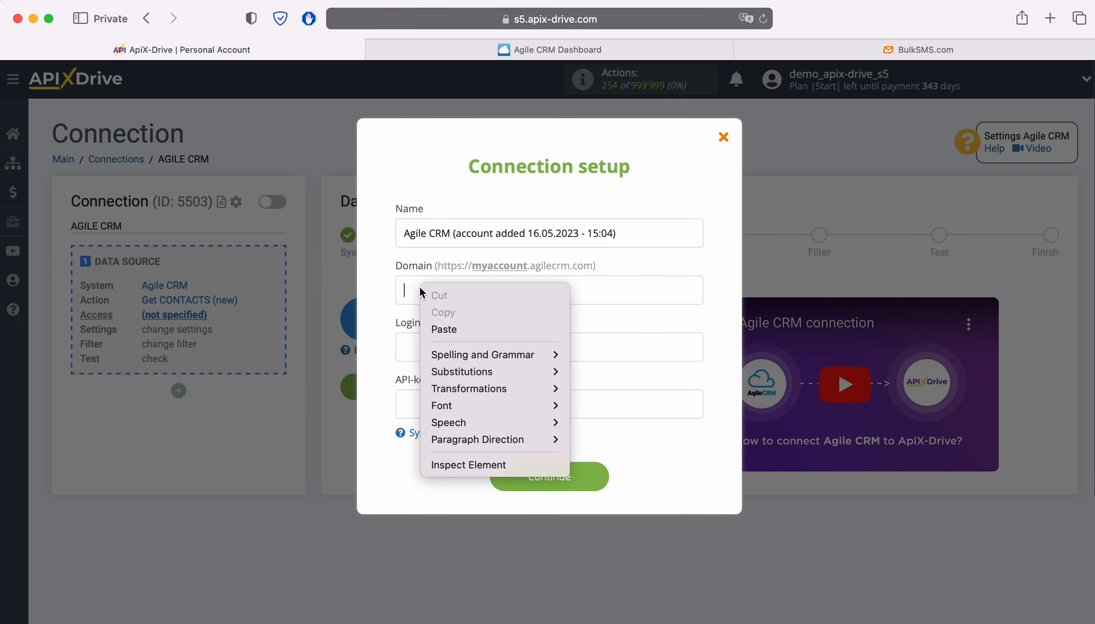
pyautogui.click(455, 329)
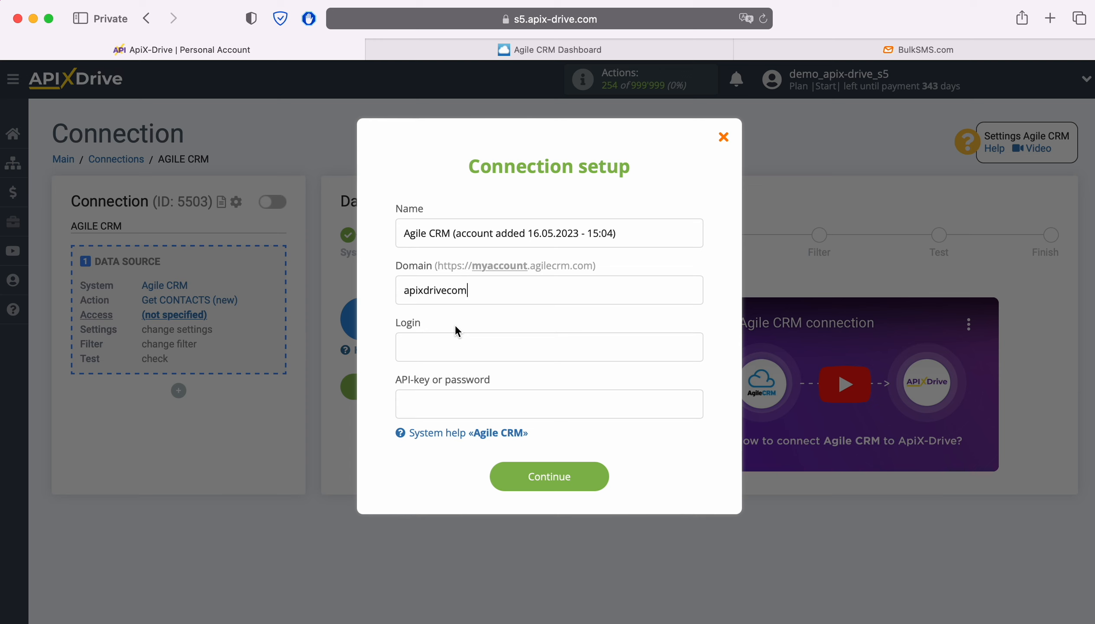
pyautogui.rightClick(432, 337)
pyautogui.click(470, 377)
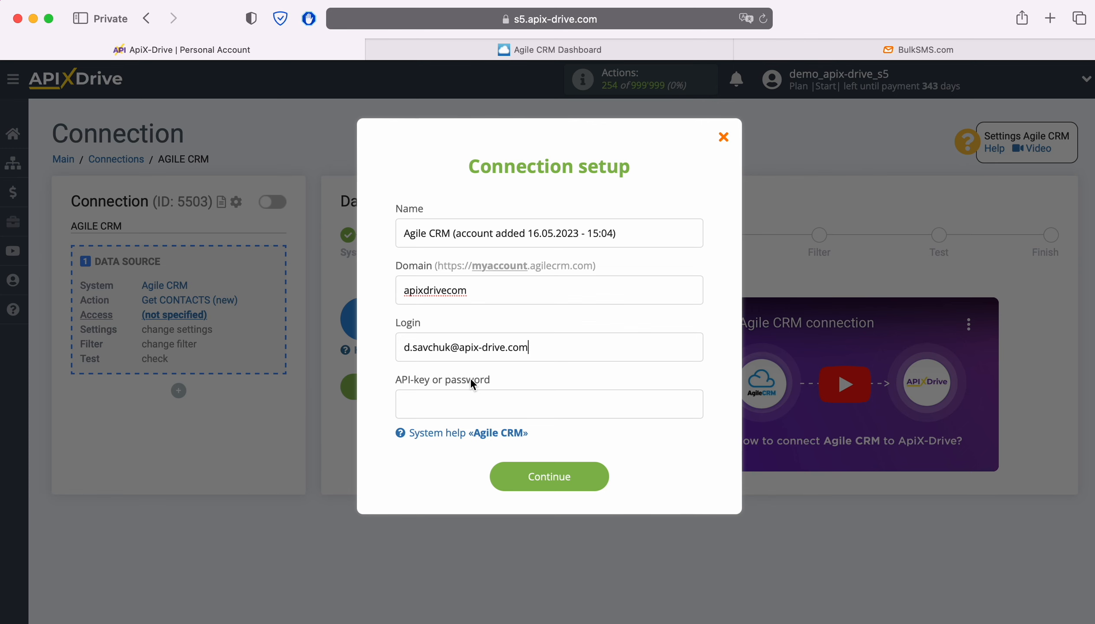
# Switch to Agile CRM and copy the REST API key from the Developers & API section of the Admin Settings
pyautogui.click(497, 50)
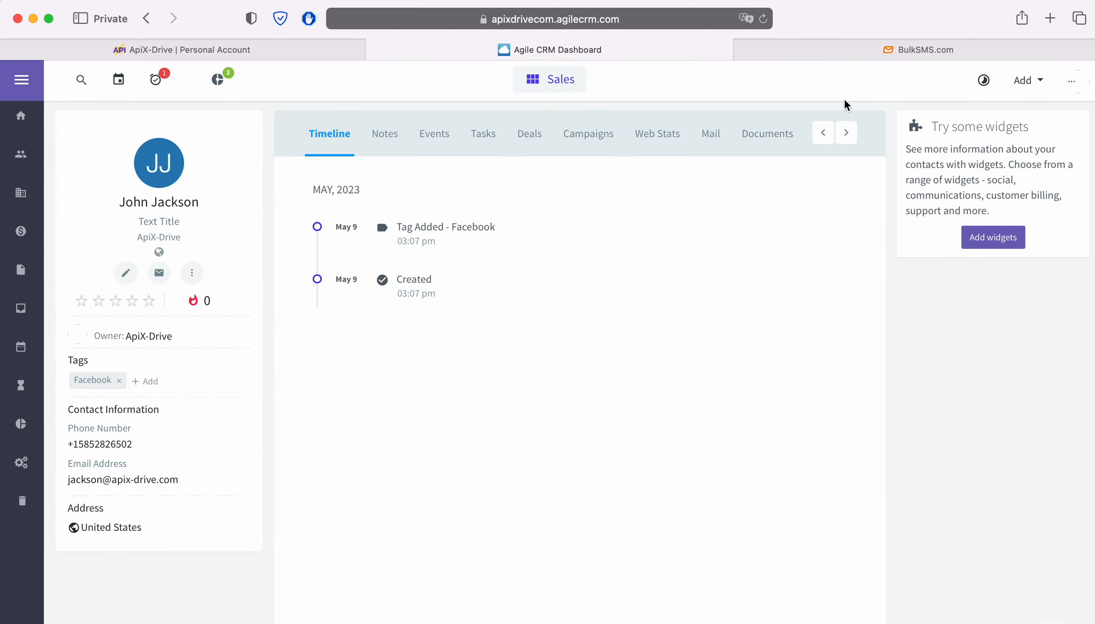
pyautogui.click(1069, 87)
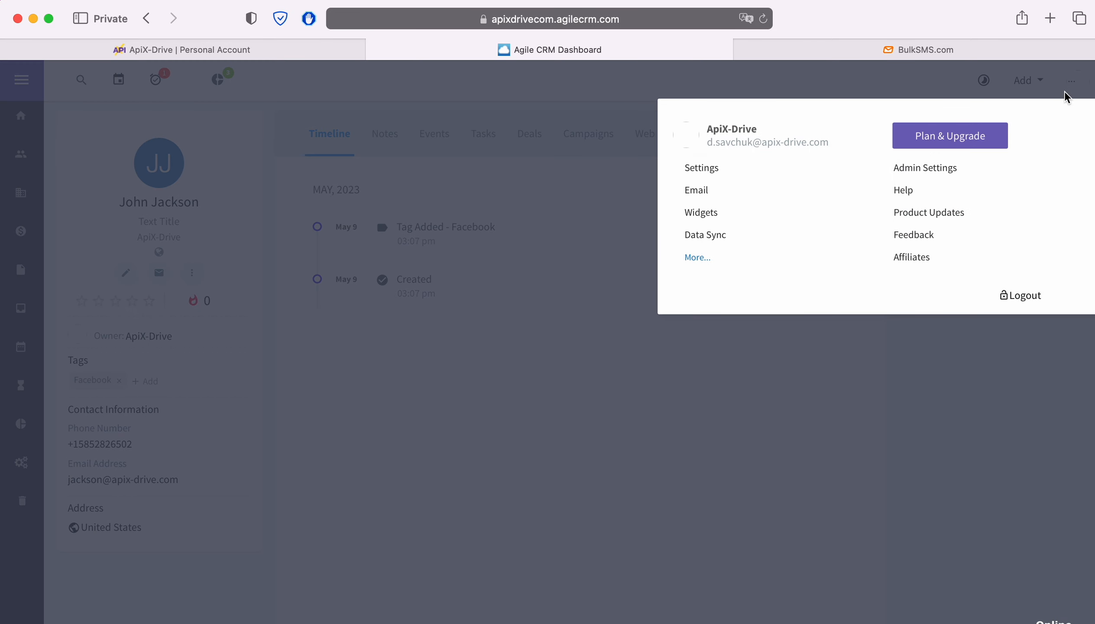
pyautogui.click(954, 169)
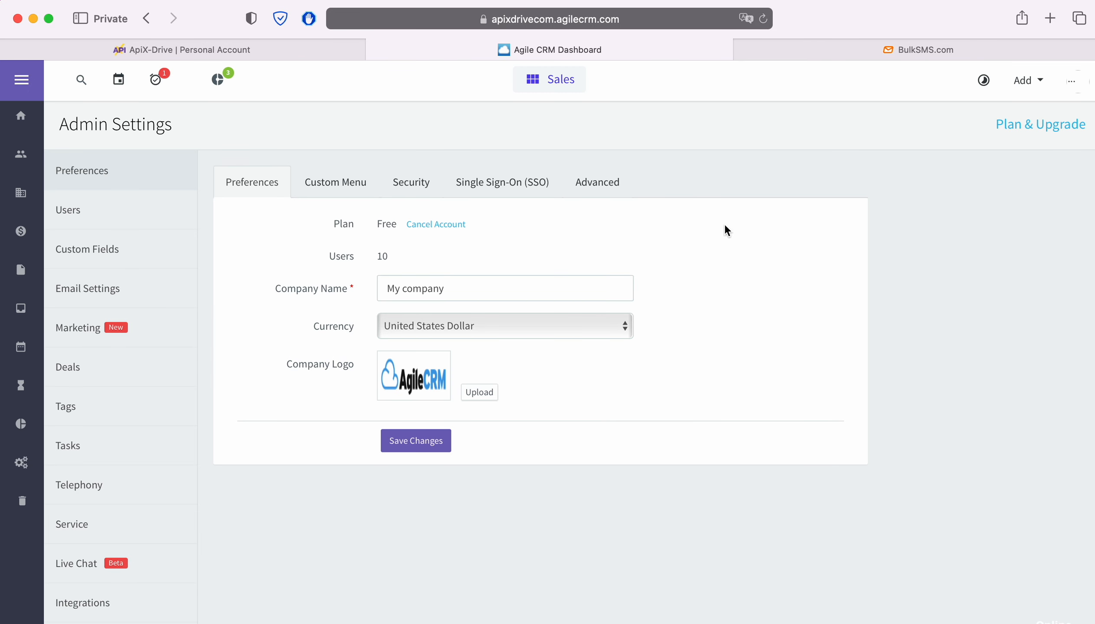
pyautogui.scroll(-3, 168, 410)
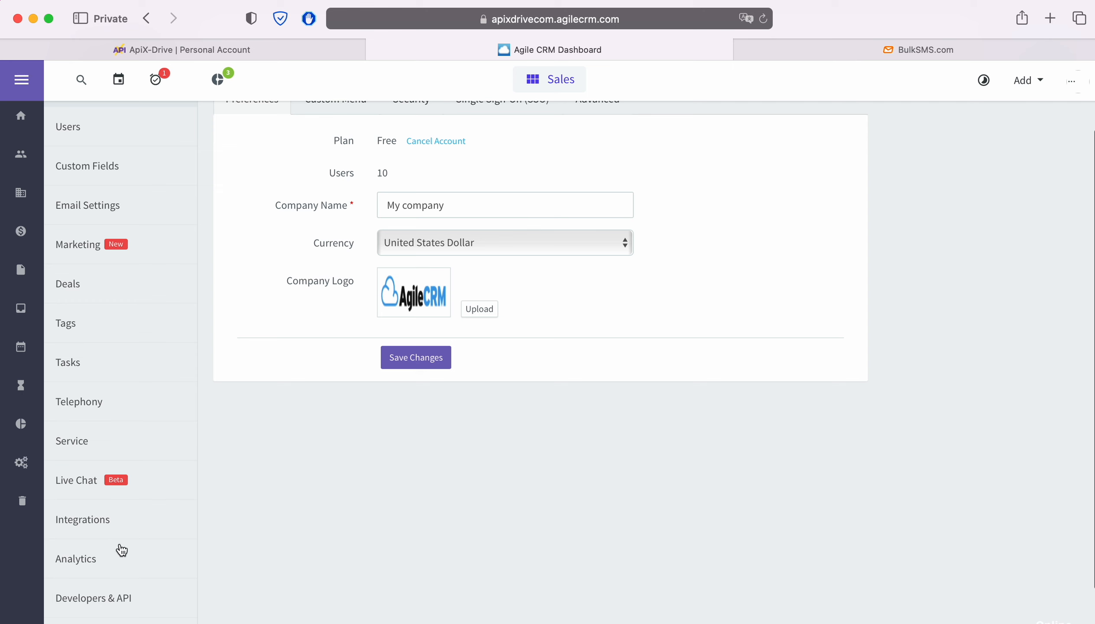
pyautogui.click(104, 603)
pyautogui.moveTo(233, 155); pyautogui.dragTo(391, 155)
pyautogui.rightClick(371, 159)
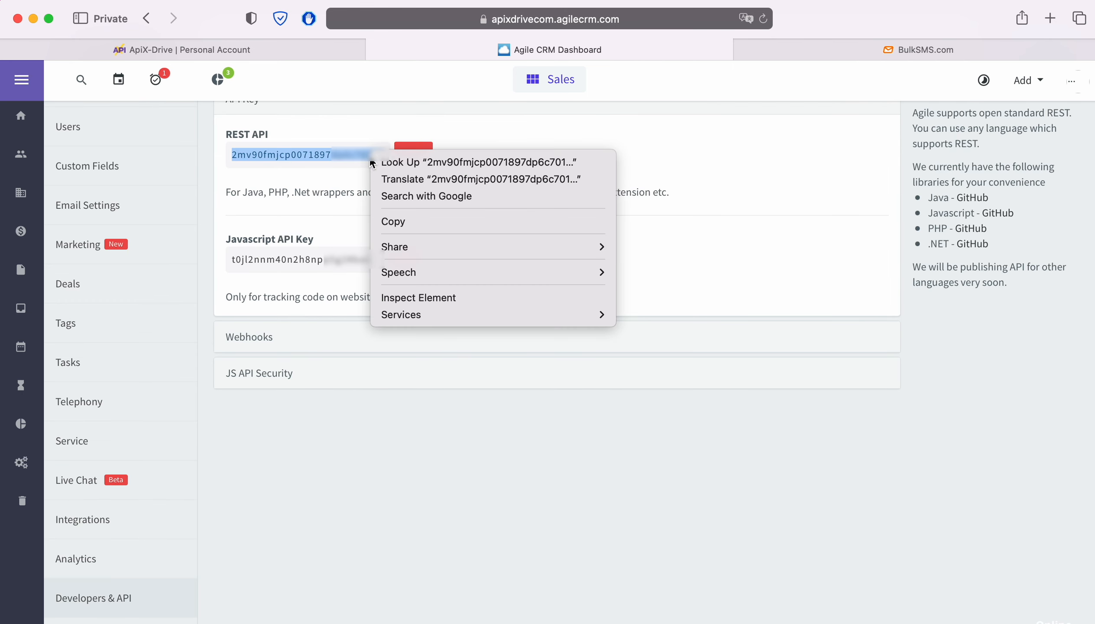
pyautogui.click(397, 221)
# Return to ApiX-Drive, paste the API key into the Agile CRM connection setup and submit it
pyautogui.click(275, 45)
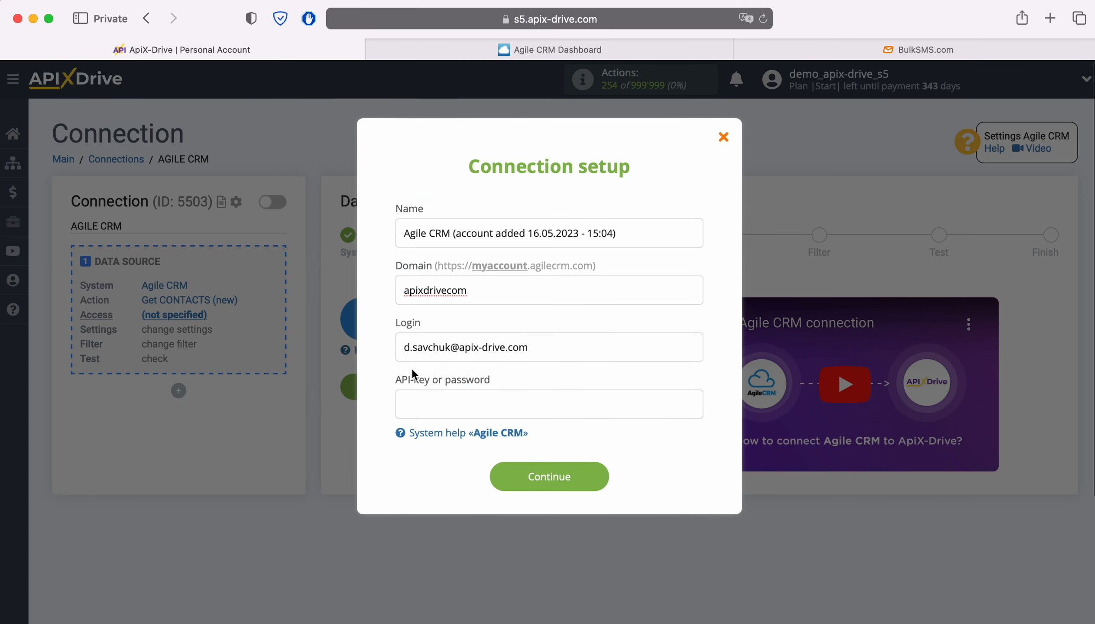
pyautogui.rightClick(430, 400)
pyautogui.click(466, 445)
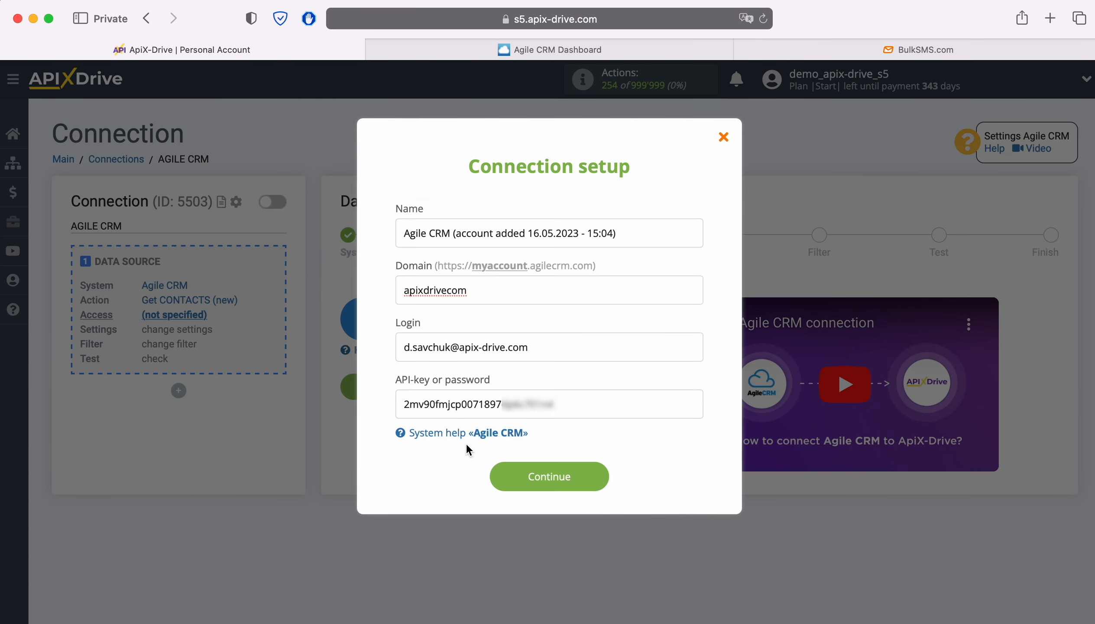
pyautogui.click(588, 475)
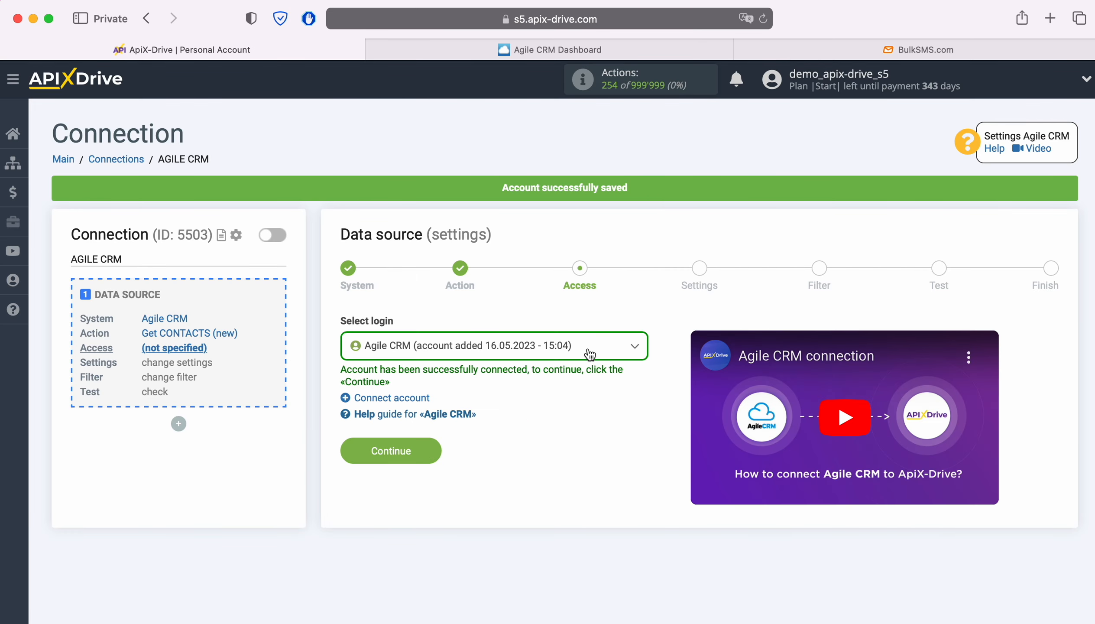
# Select the Agile CRM account added 16.05.2023 - 15:04 as the data source login and continue
pyautogui.click(590, 353)
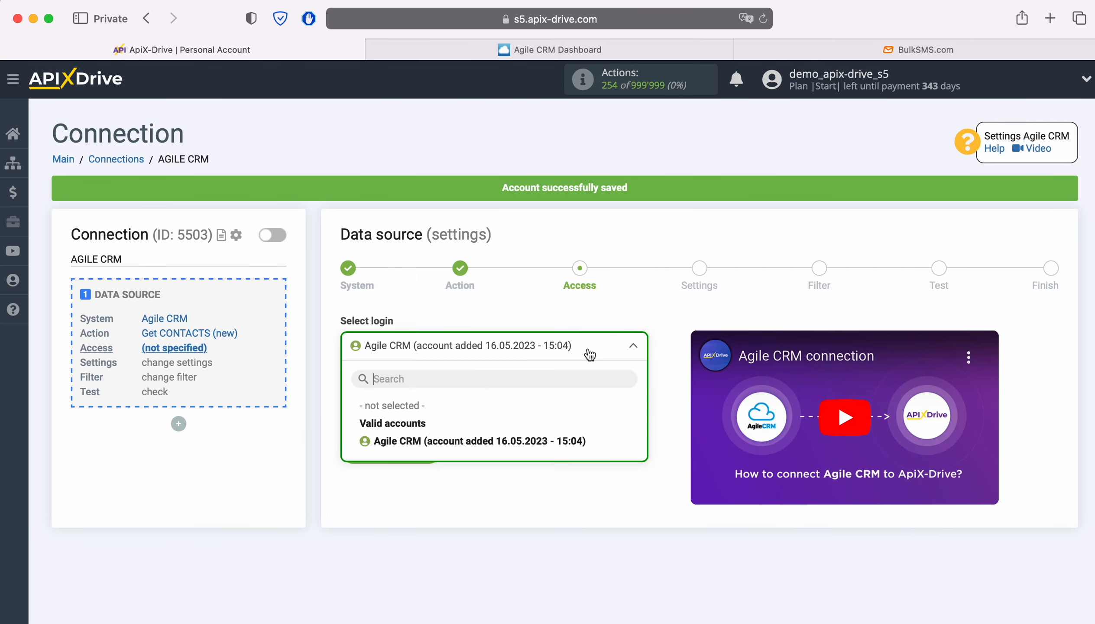
pyautogui.click(485, 441)
pyautogui.click(434, 443)
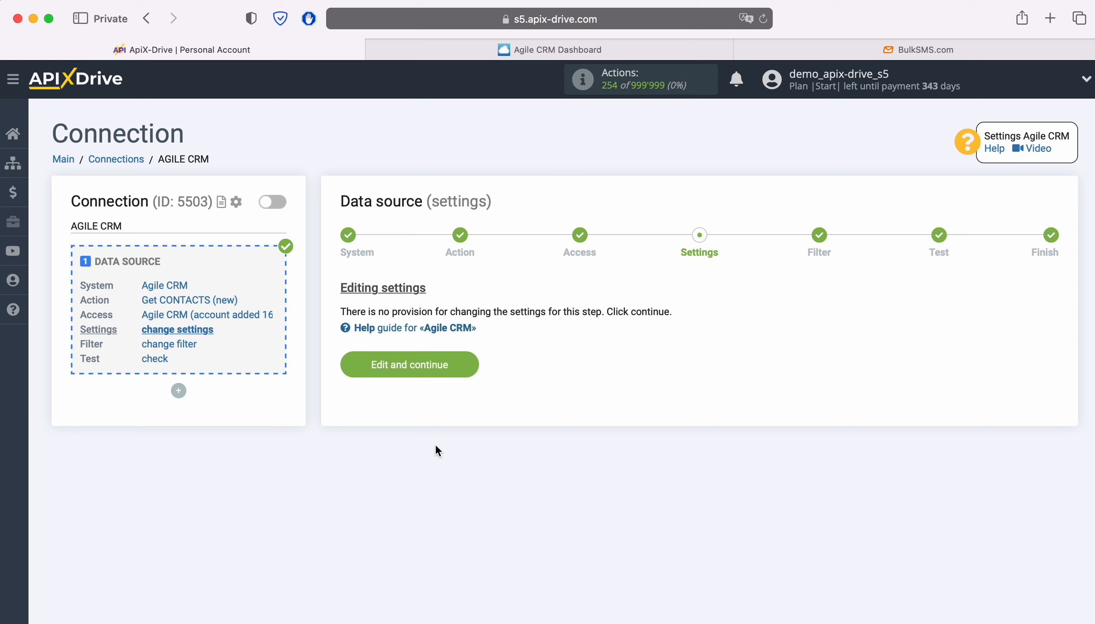
# Finish the data source setup, leaving settings unedited, adding no filter and accepting the loaded test data
pyautogui.click(465, 367)
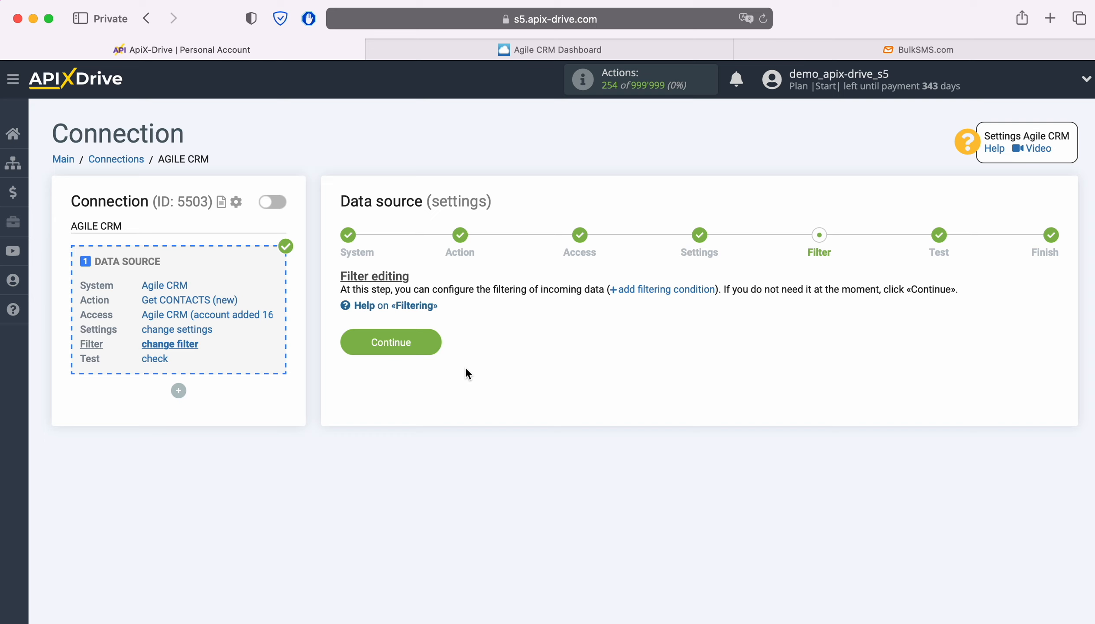
pyautogui.click(433, 343)
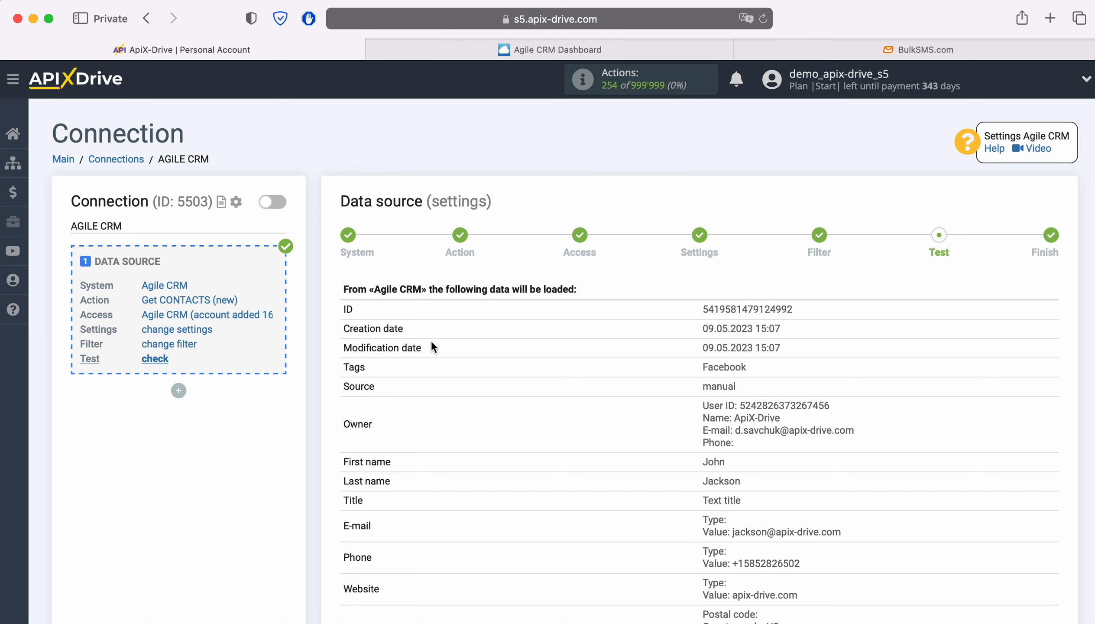
pyautogui.scroll(-3, 431, 343)
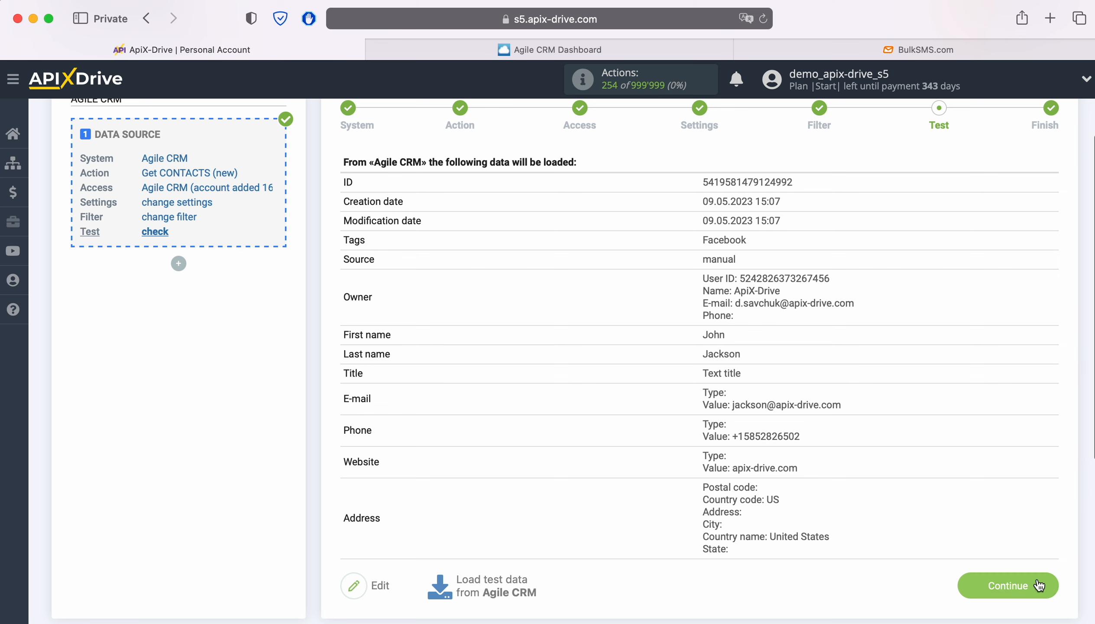
pyautogui.click(1049, 590)
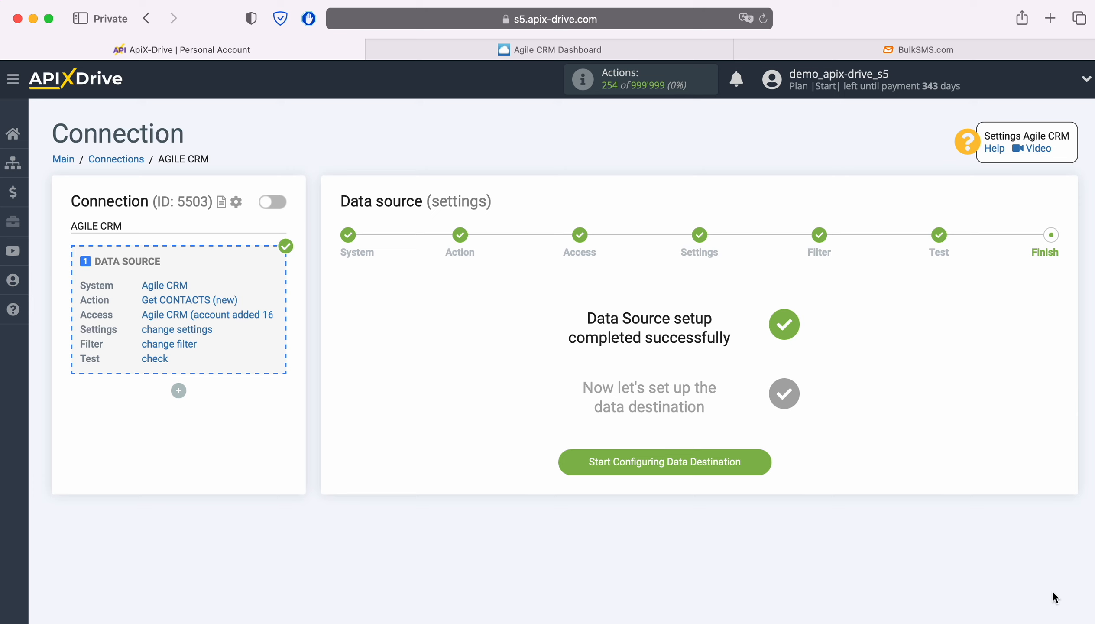
# Start configuring the data destination and set BulkSMS as its system
pyautogui.click(747, 461)
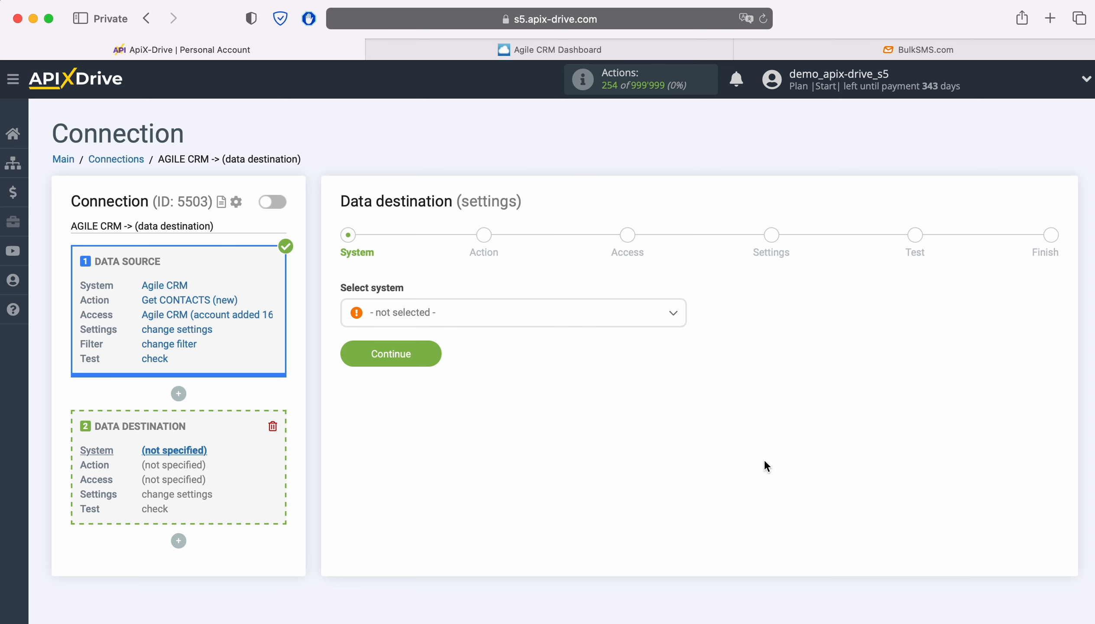
pyautogui.click(528, 314)
pyautogui.scroll(-5, 560, 415)
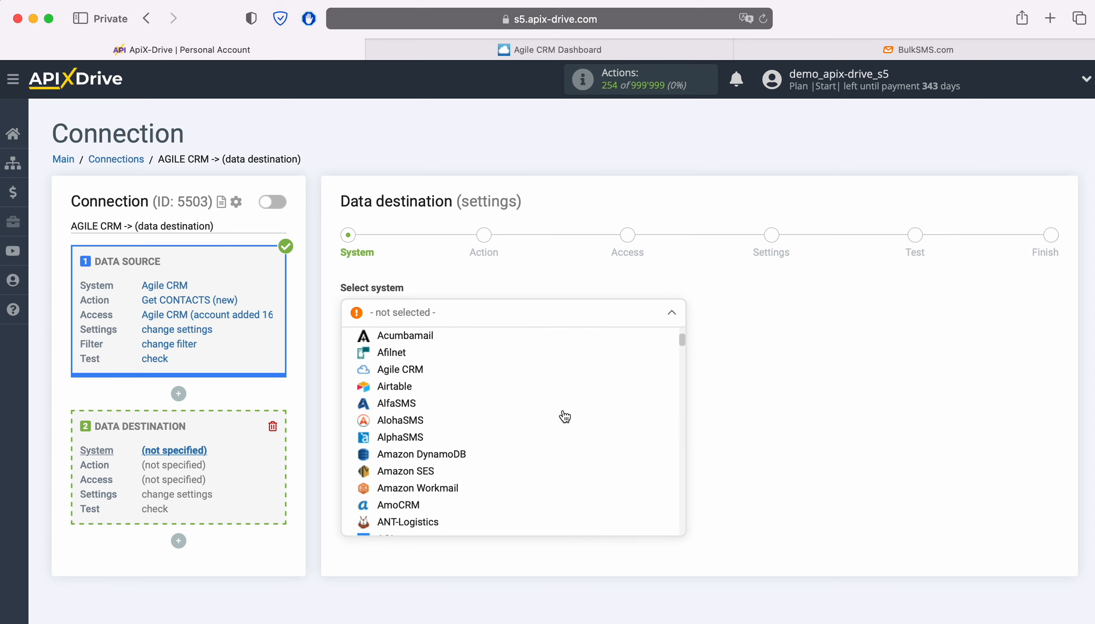
pyautogui.scroll(-10, 562, 415)
pyautogui.click(391, 385)
pyautogui.click(424, 357)
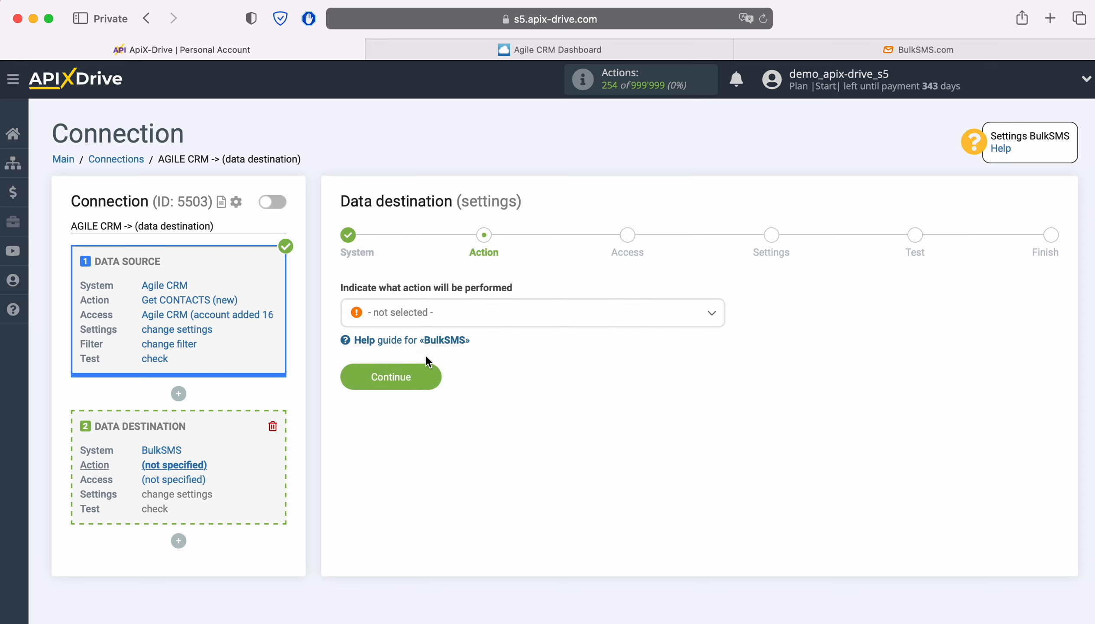
# Set the data destination action to "Send SMS" and continue to the access stage
pyautogui.click(477, 325)
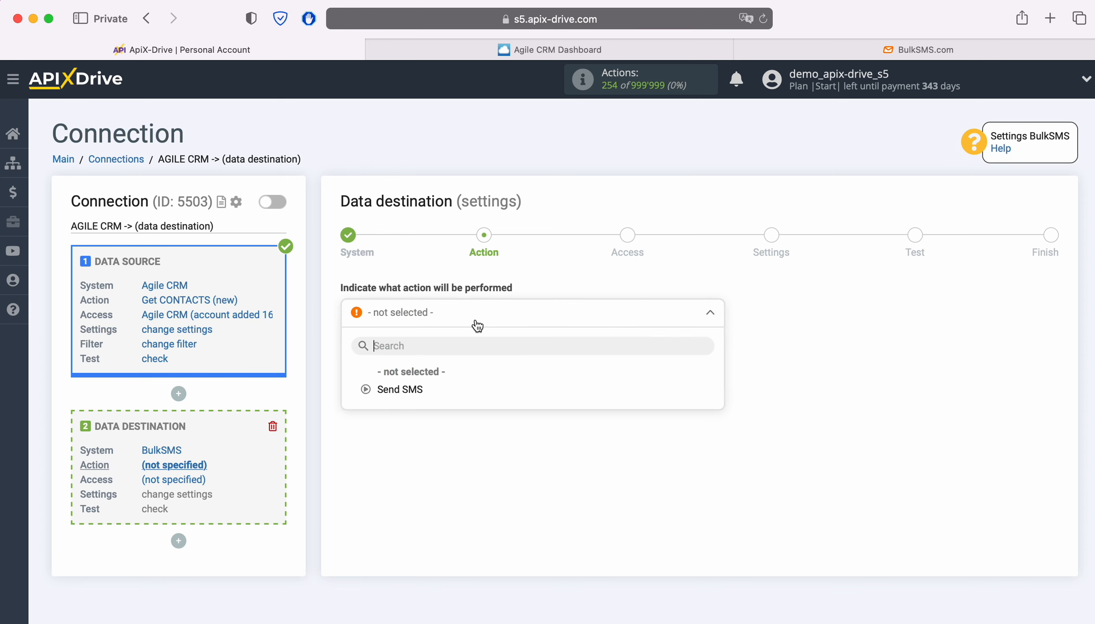
pyautogui.click(420, 387)
pyautogui.click(432, 382)
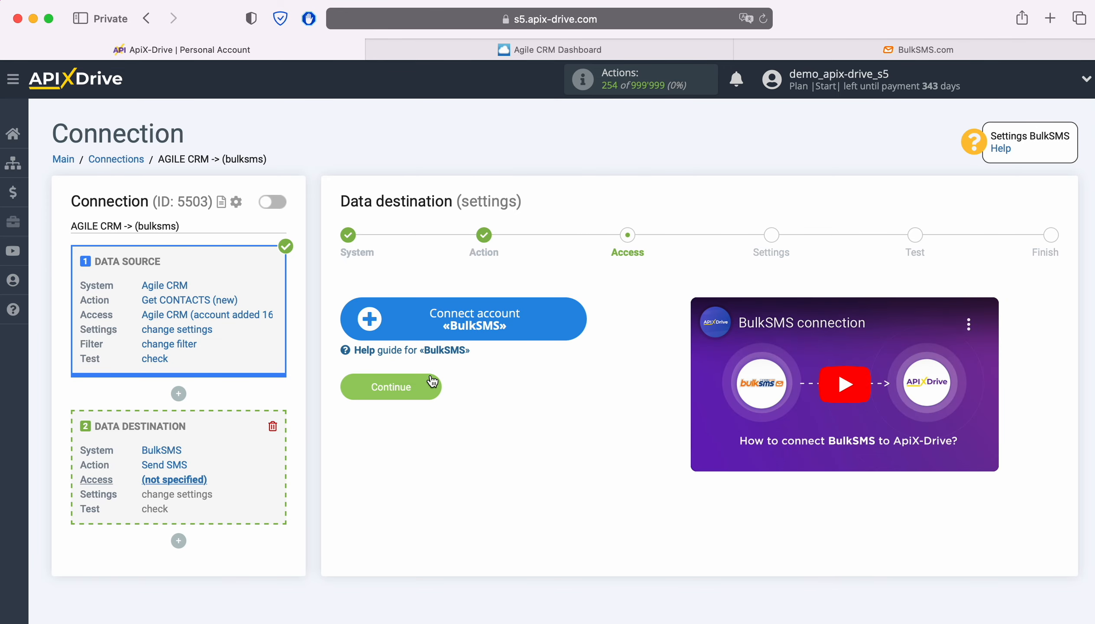
# Connect a new BulkSMS account, keeping the suggested name and filling in the account login and password
pyautogui.click(578, 312)
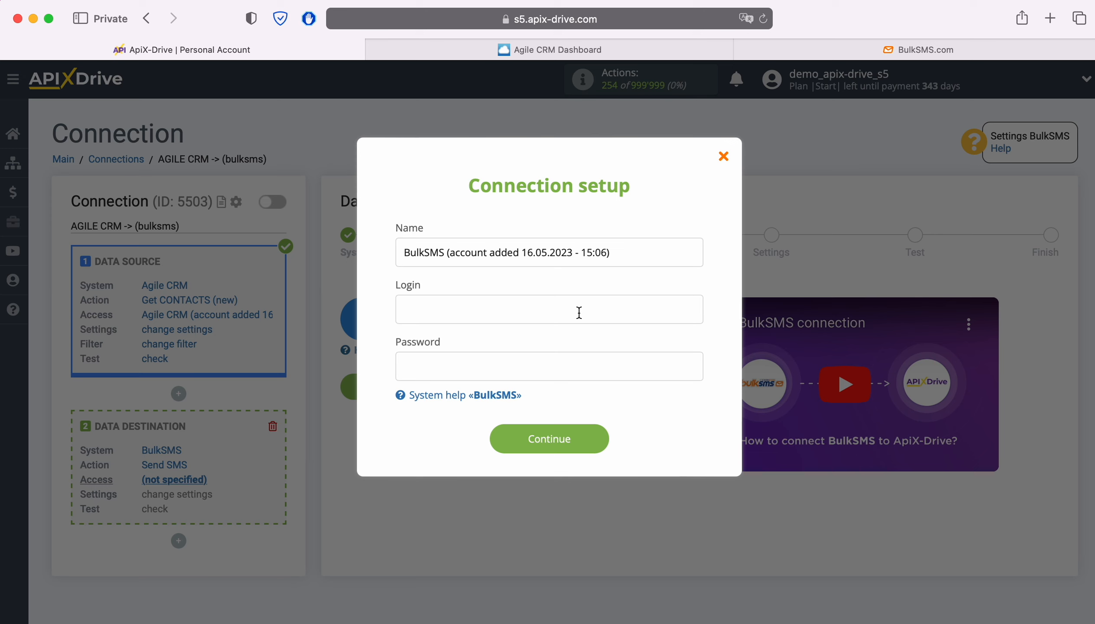
pyautogui.rightClick(479, 310)
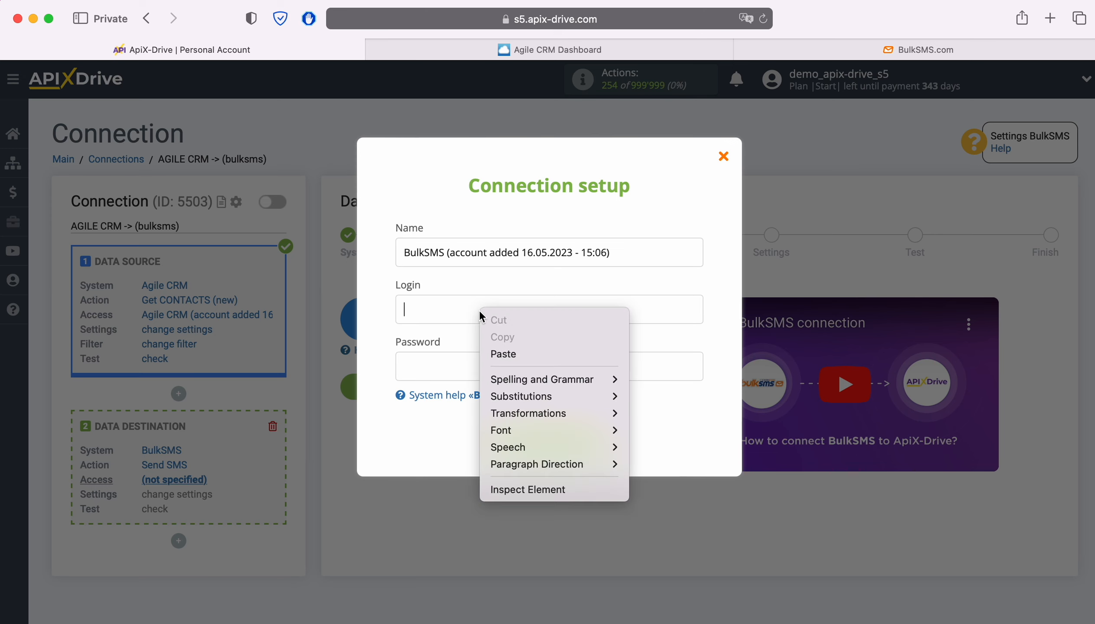
pyautogui.click(505, 353)
pyautogui.rightClick(413, 365)
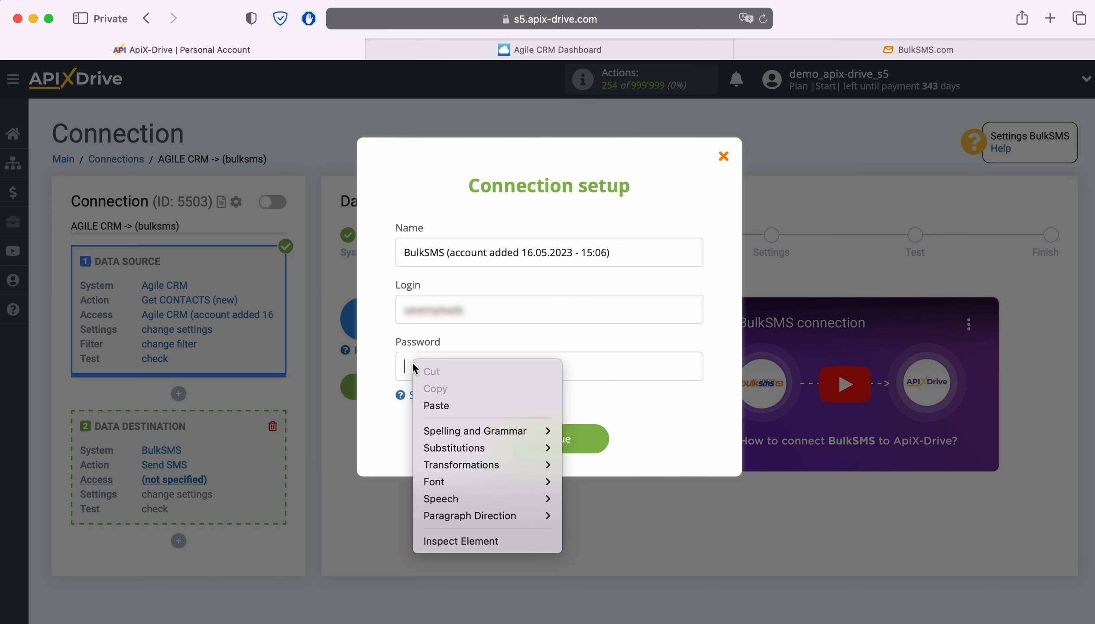
pyautogui.click(442, 402)
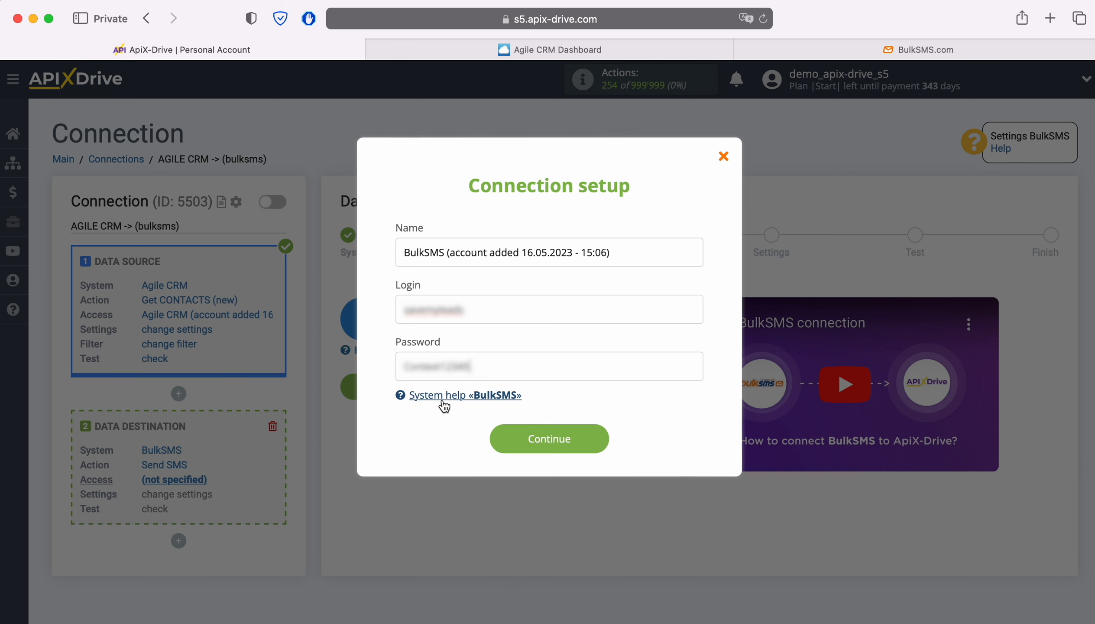
pyautogui.click(595, 439)
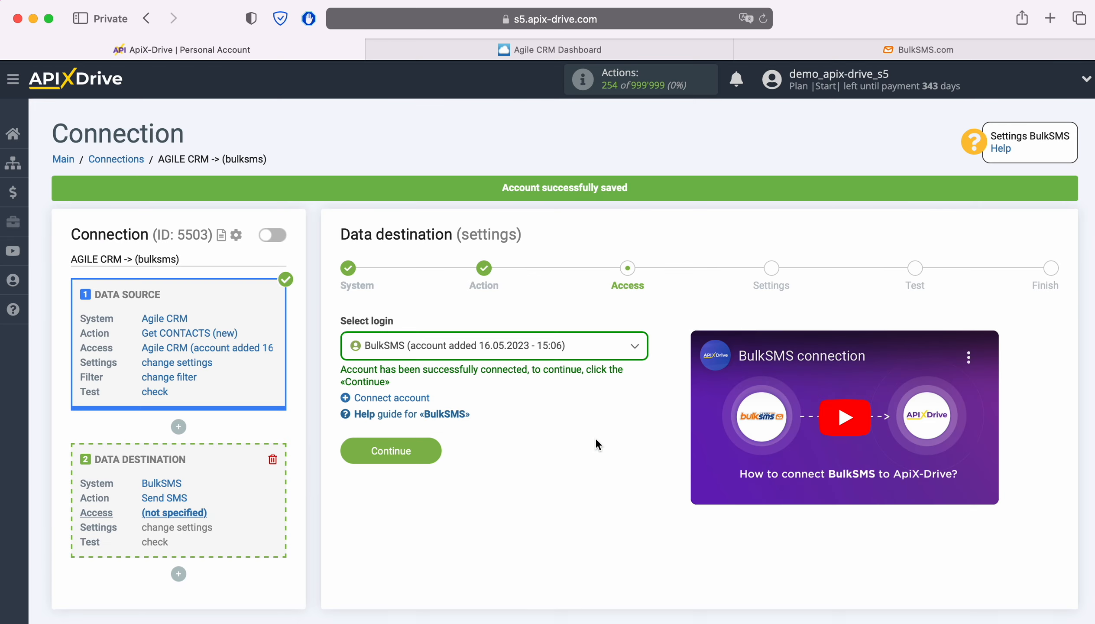
# Select the BulkSMS account added 16.05.2023 - 15:06 as the data destination login and continue to the settings
pyautogui.click(595, 355)
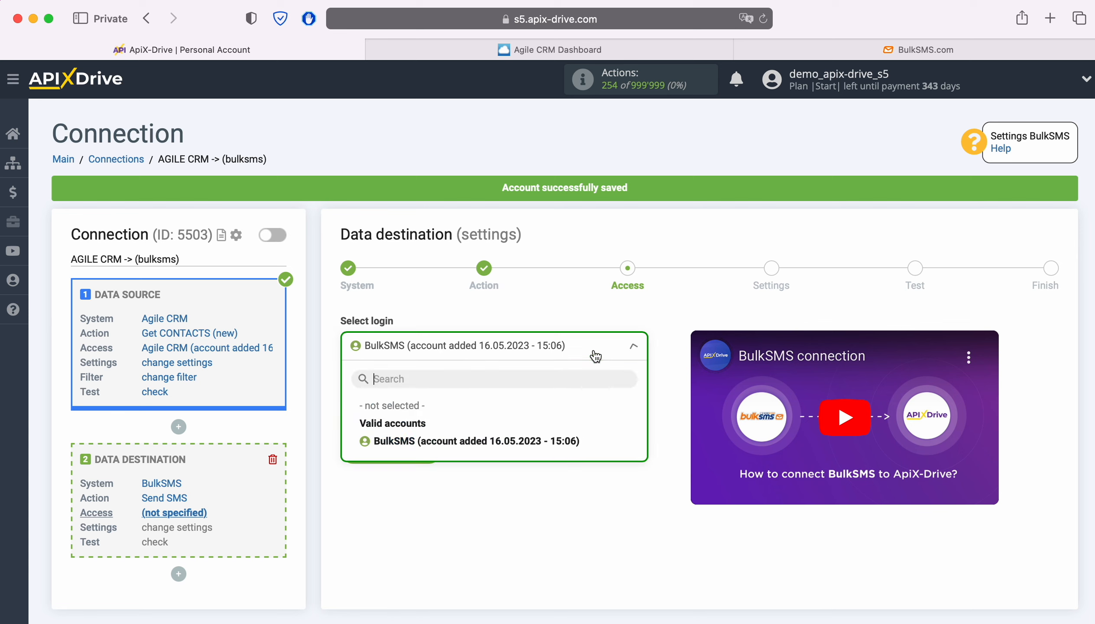
pyautogui.click(526, 439)
pyautogui.click(436, 446)
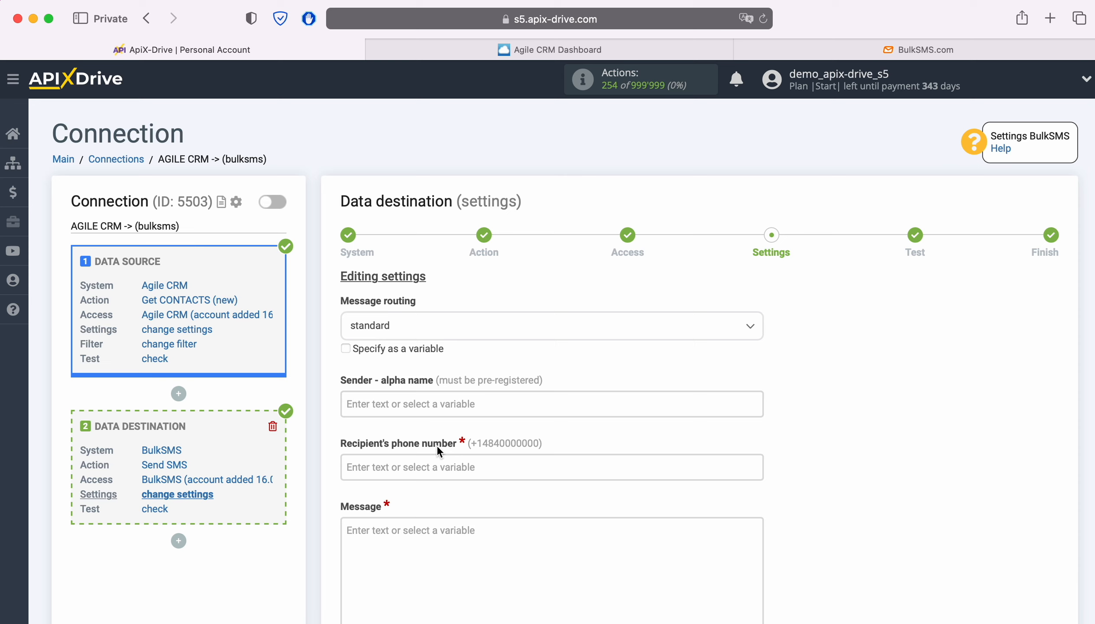
# Keep message routing at "standard" and set the sender alpha name to "WASPA DNC"
pyautogui.click(475, 331)
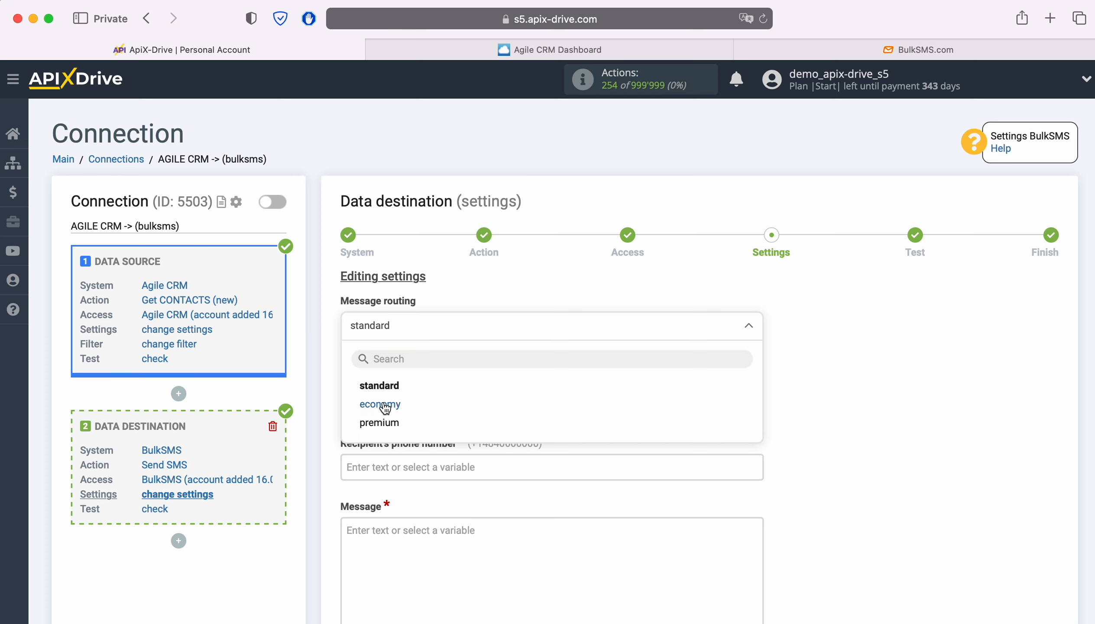
pyautogui.click(379, 386)
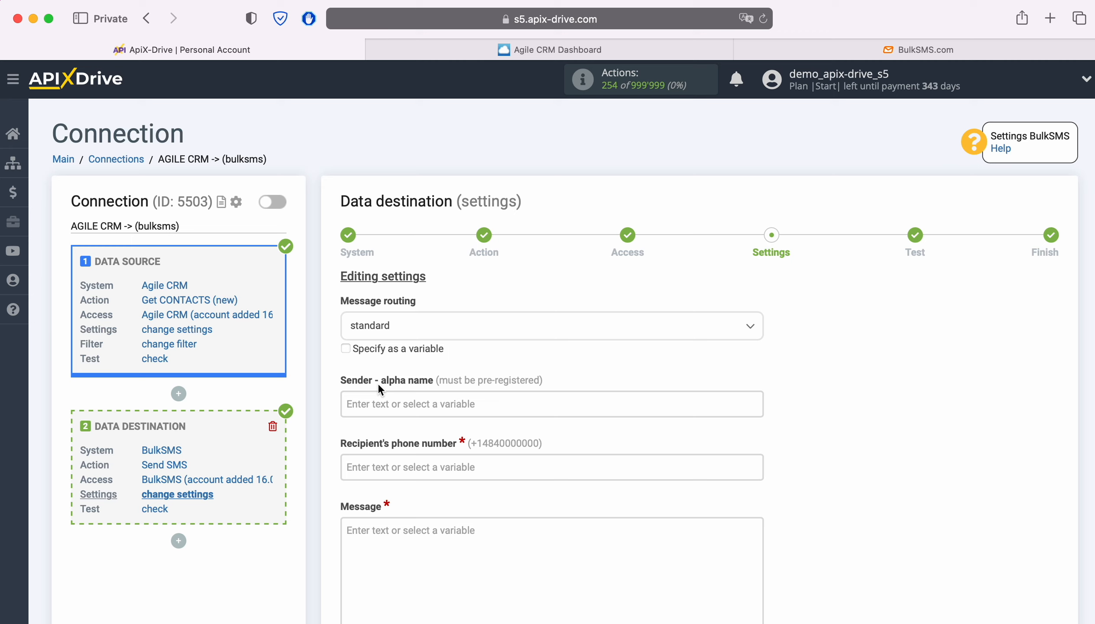
pyautogui.rightClick(365, 402)
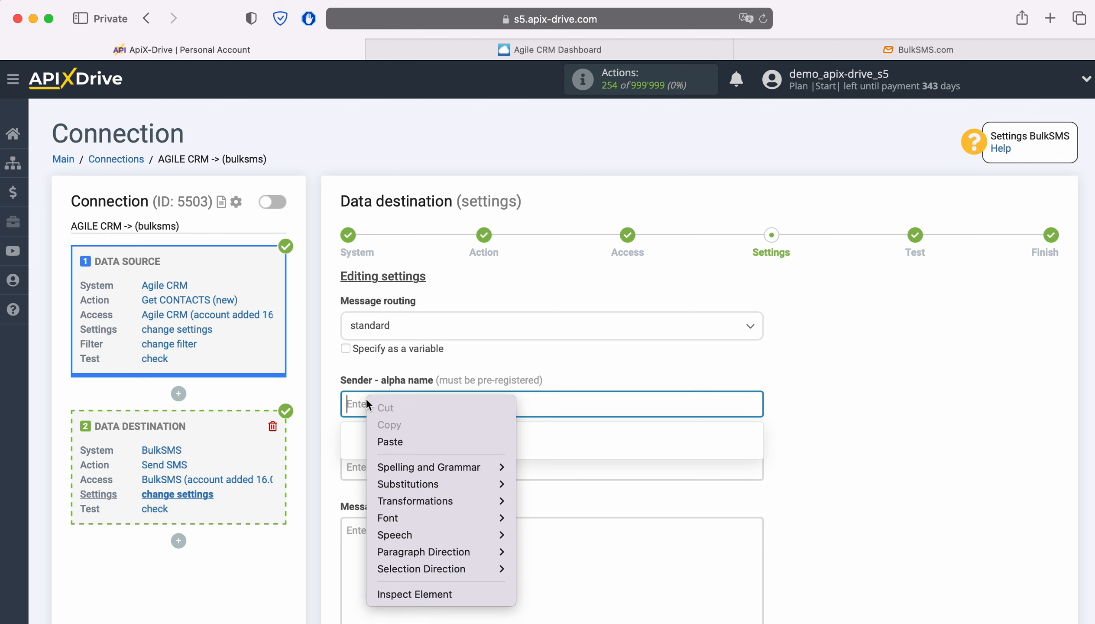
pyautogui.click(399, 439)
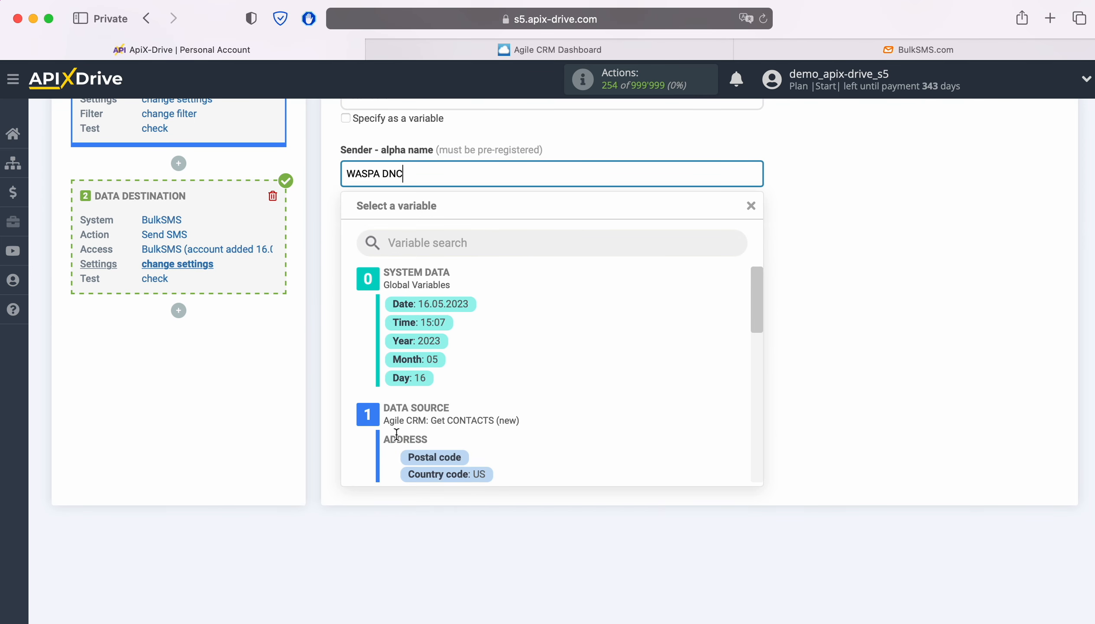
pyautogui.click(316, 258)
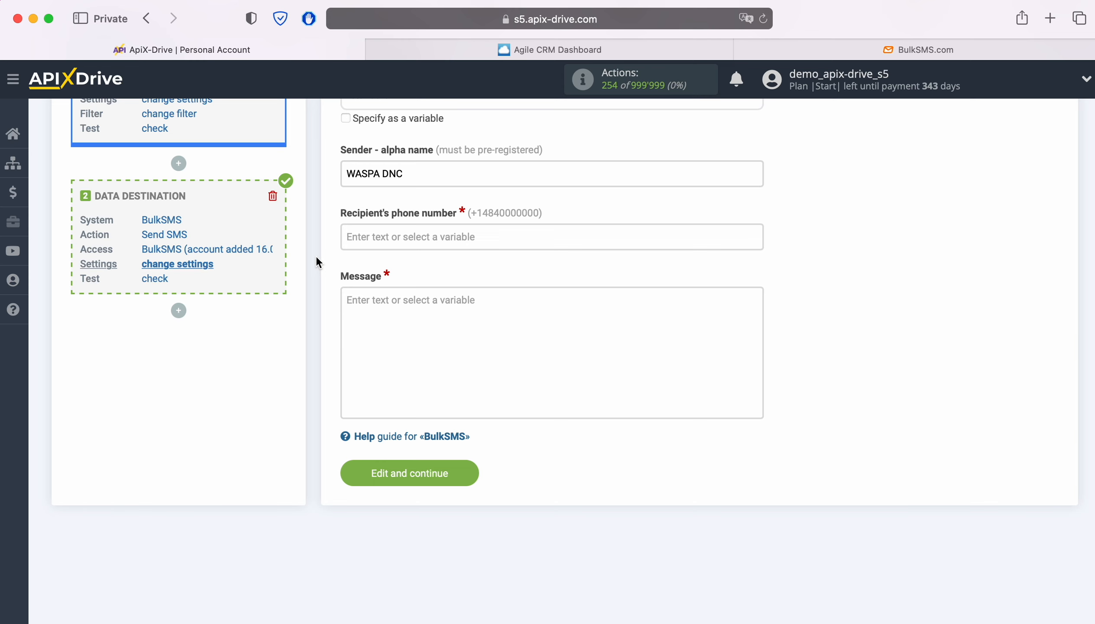
# Fill the recipient's phone number with the Agile CRM phone Value variable
pyautogui.click(407, 240)
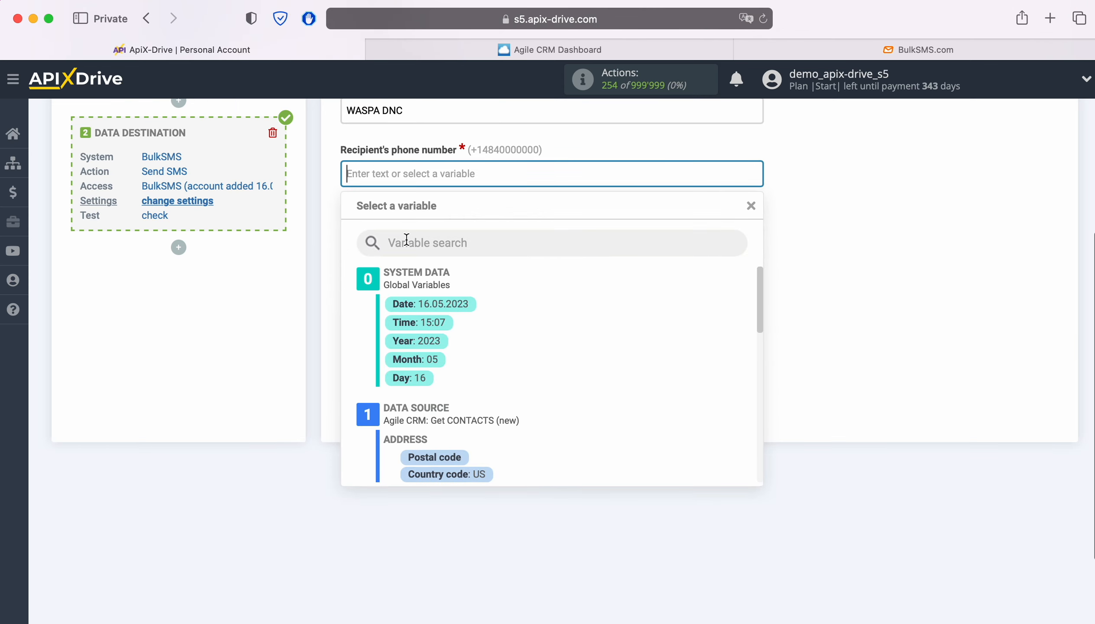
pyautogui.scroll(-5, 665, 355)
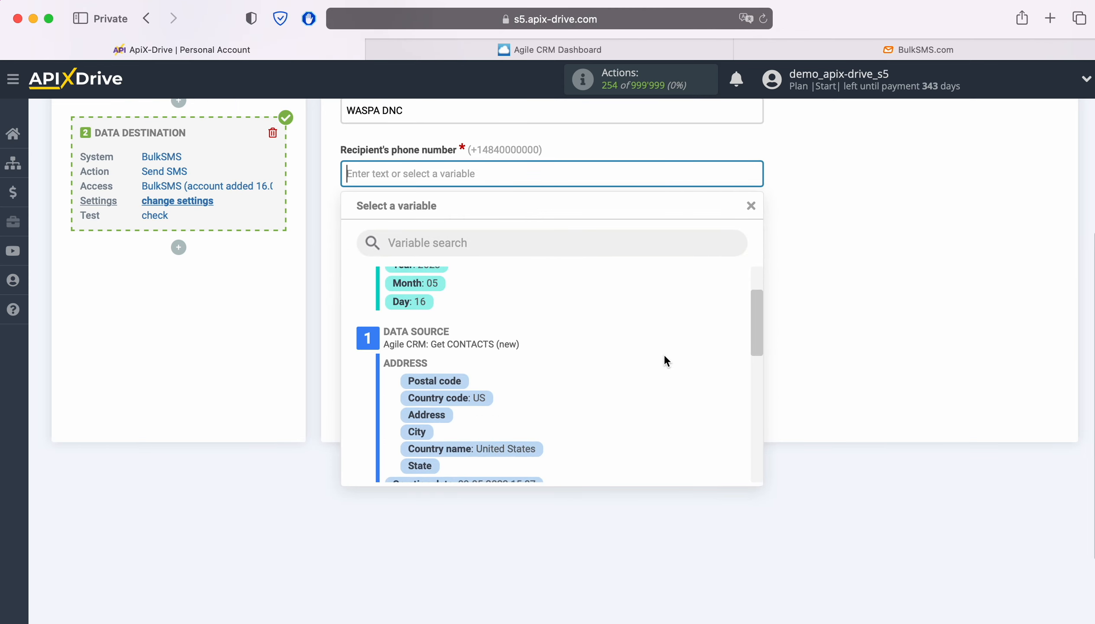
pyautogui.scroll(-5, 664, 355)
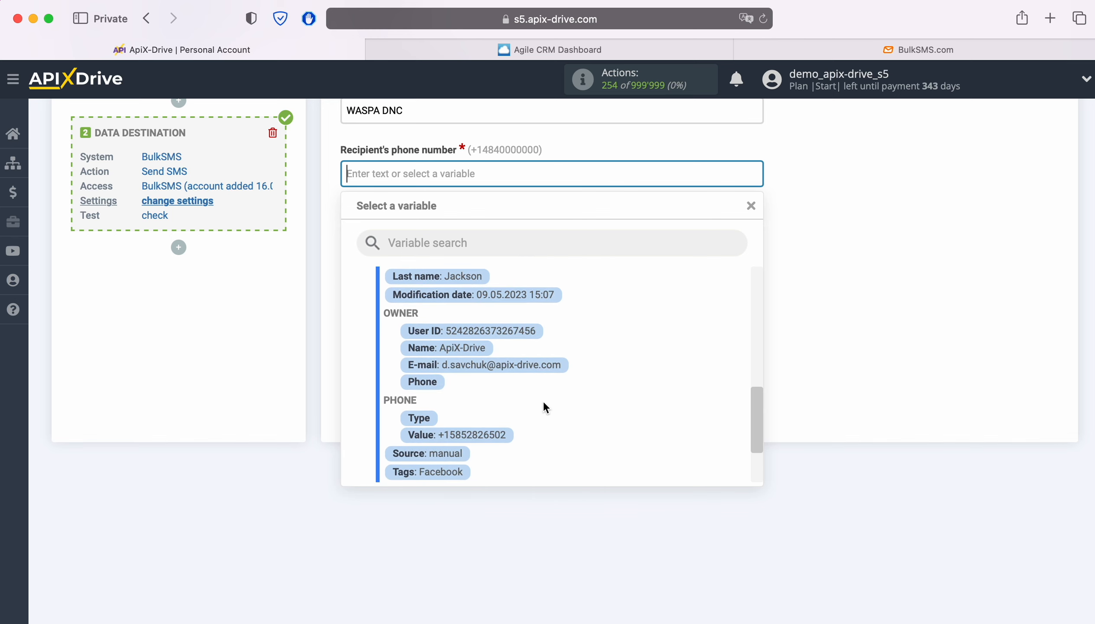
pyautogui.click(498, 432)
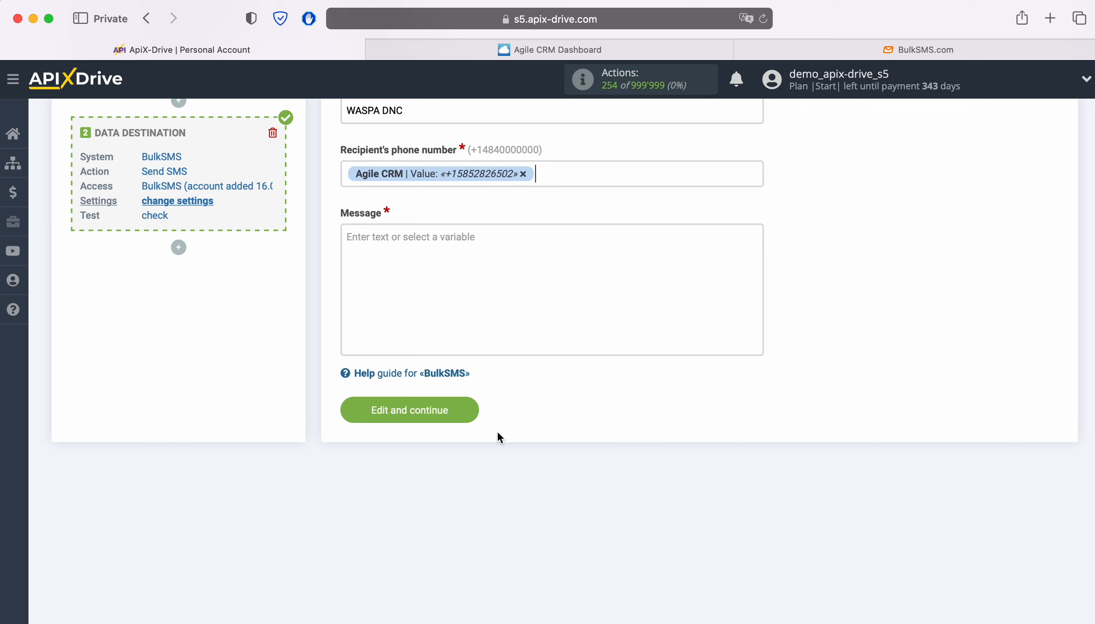
# Compose and save "Hello, [First name] [Last name]! Thank you for your interest in our product. We will contact you shortly!" using Agile CRM variables
pyautogui.click(407, 257)
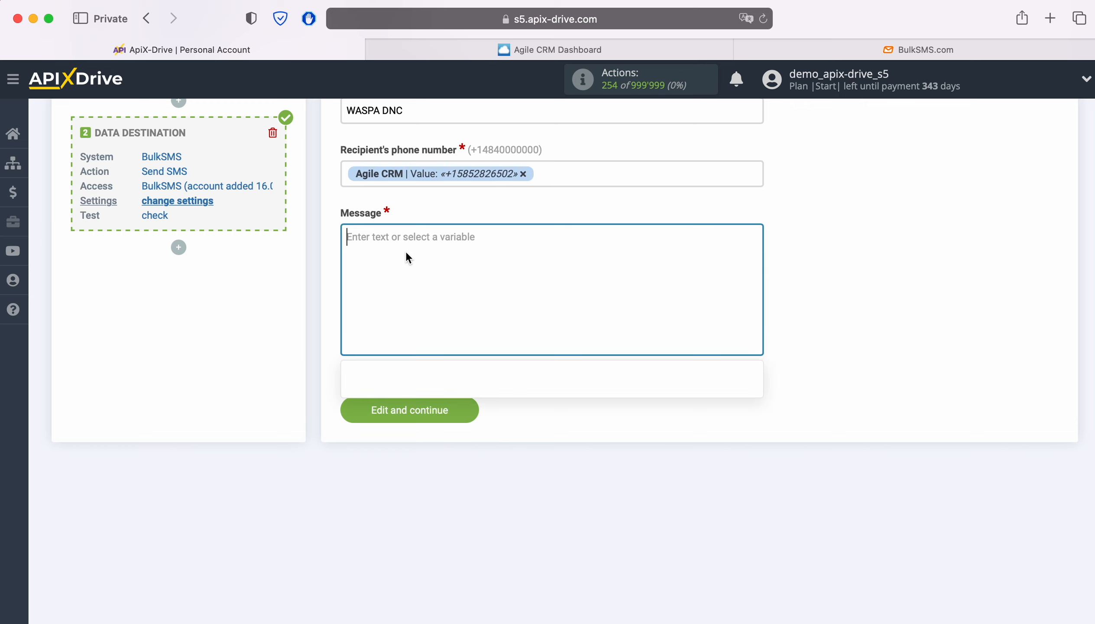
pyautogui.write('Hello,')
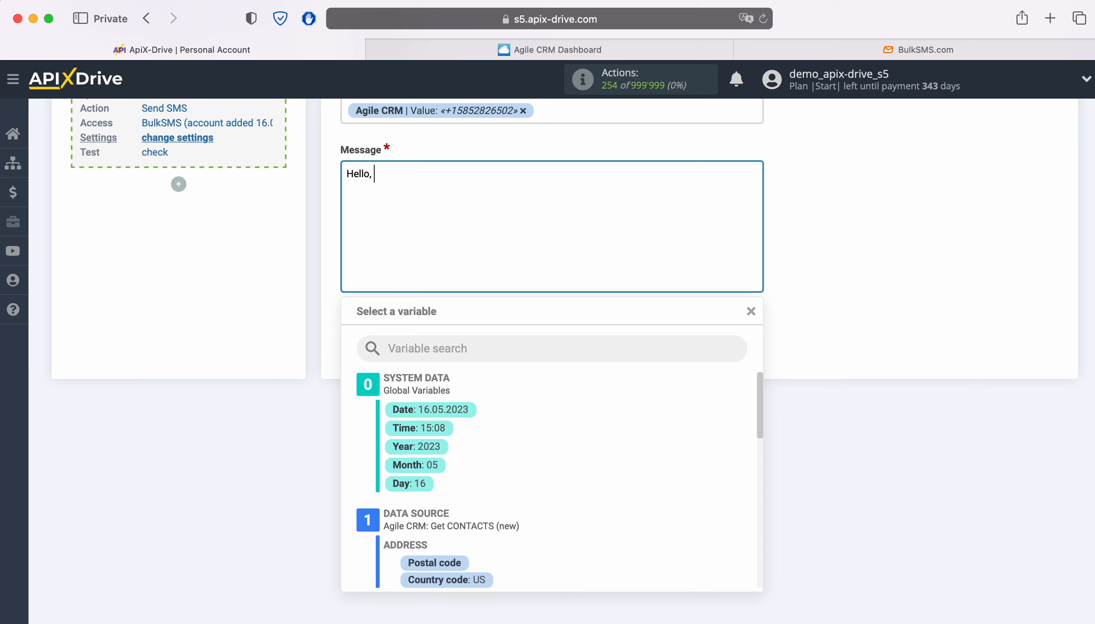
pyautogui.scroll(-5, 659, 438)
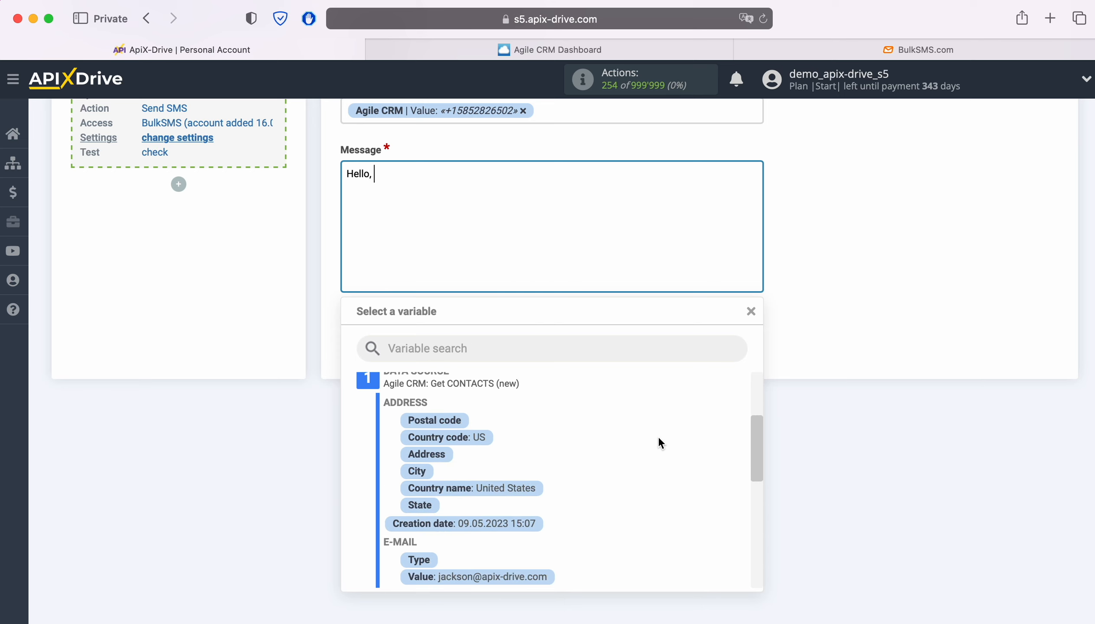
pyautogui.scroll(-2, 658, 432)
pyautogui.click(455, 446)
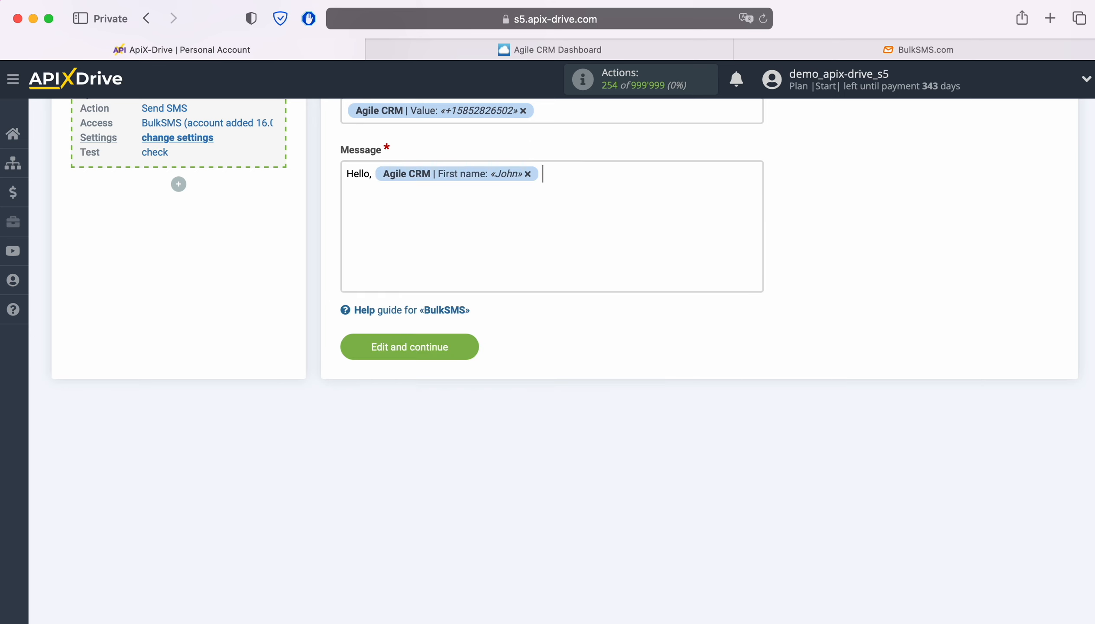
pyautogui.click(569, 166)
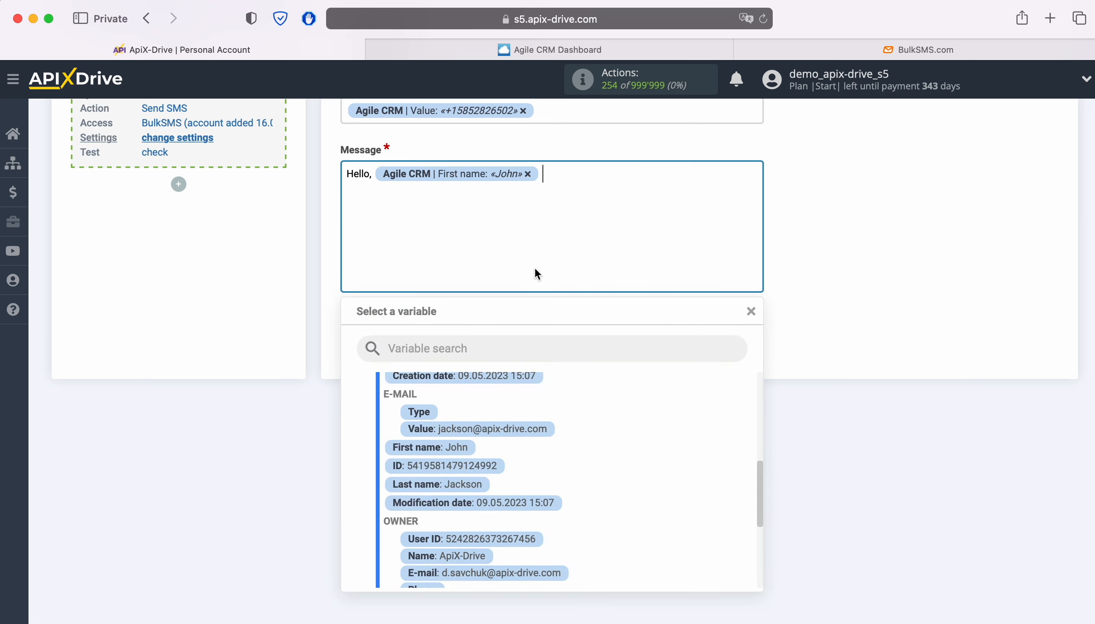
pyautogui.click(476, 488)
pyautogui.write('! Thank you for your interest in our product. We will contact you shortly!')
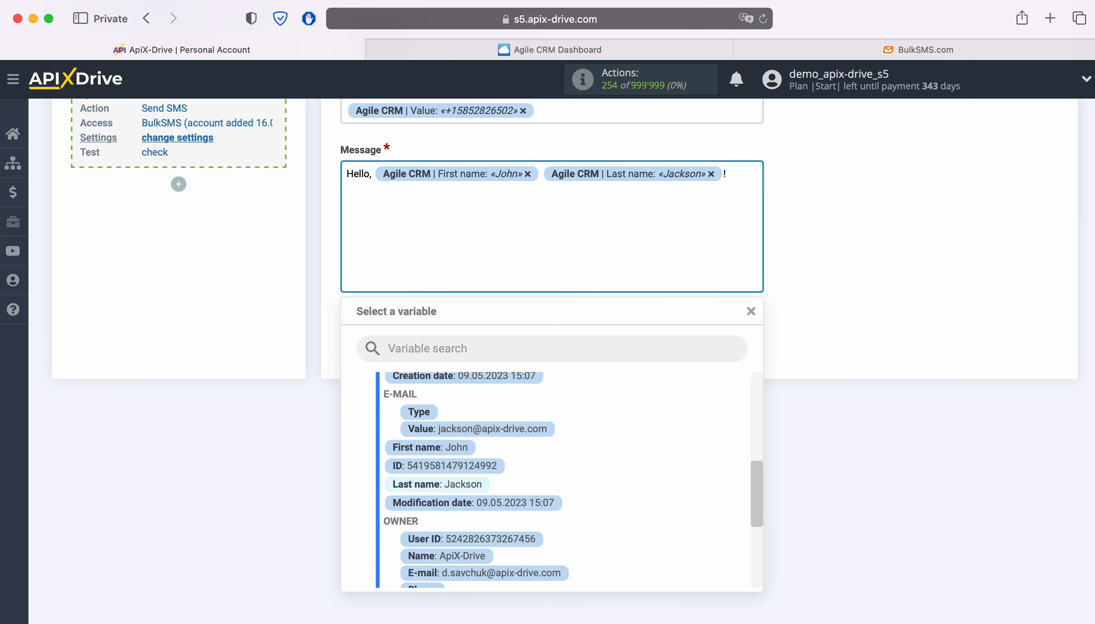
pyautogui.click(339, 410)
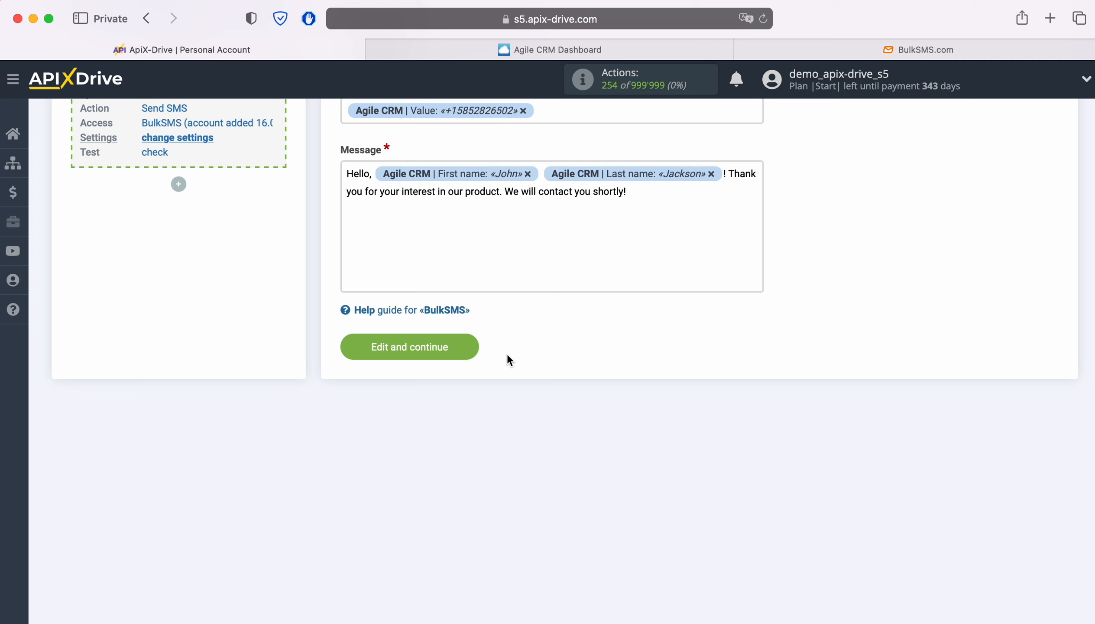
pyautogui.click(470, 346)
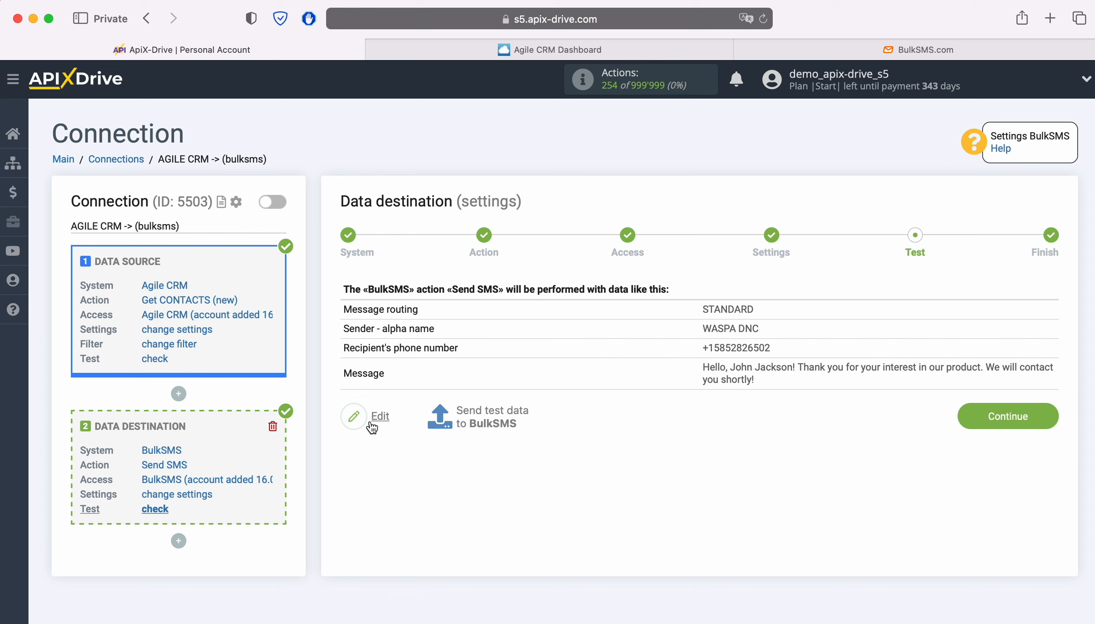
# Send the test data to BulkSMS and check the sent messages on the BulkSMS site
pyautogui.click(490, 415)
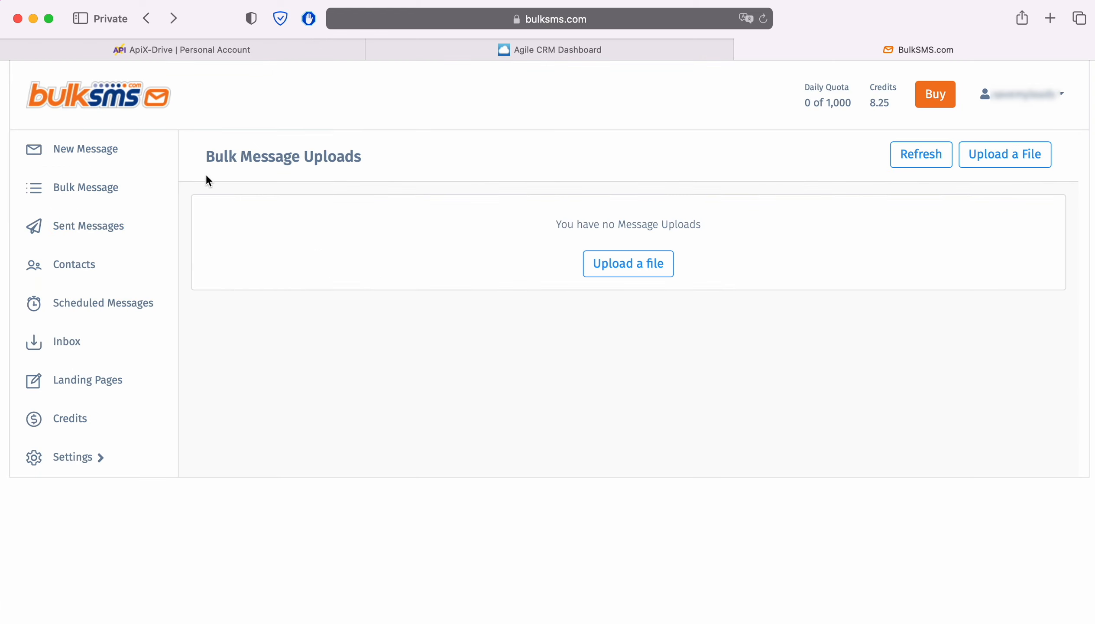
pyautogui.click(769, 50)
pyautogui.click(85, 226)
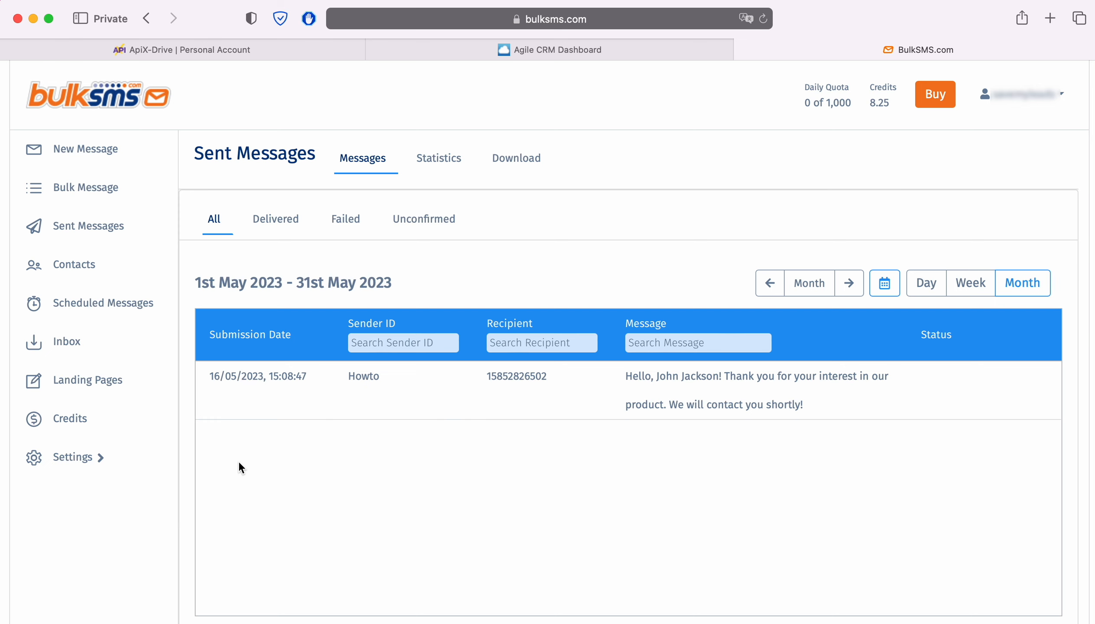
# Return to ApiX-Drive, finish the data destination setup and enable auto-update for the connection
pyautogui.click(136, 51)
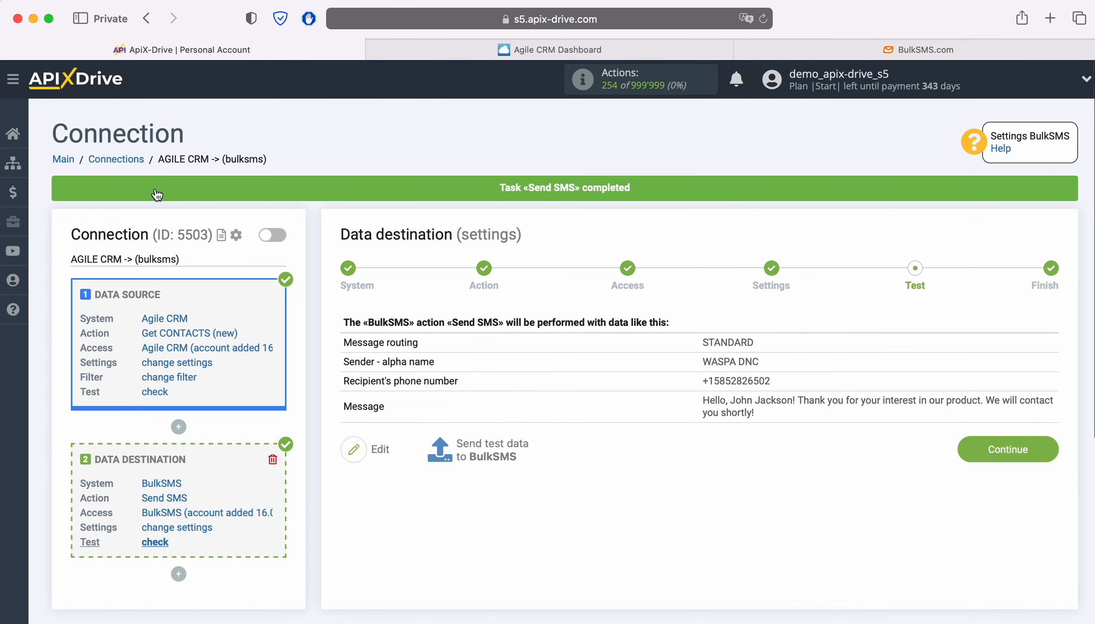
pyautogui.click(1034, 452)
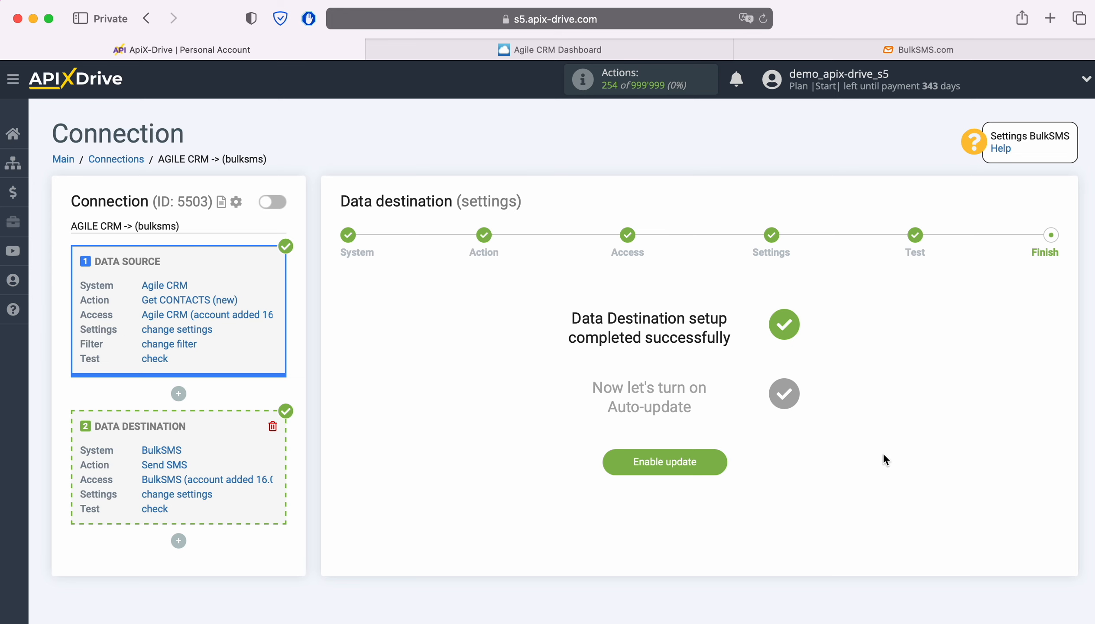
pyautogui.click(721, 461)
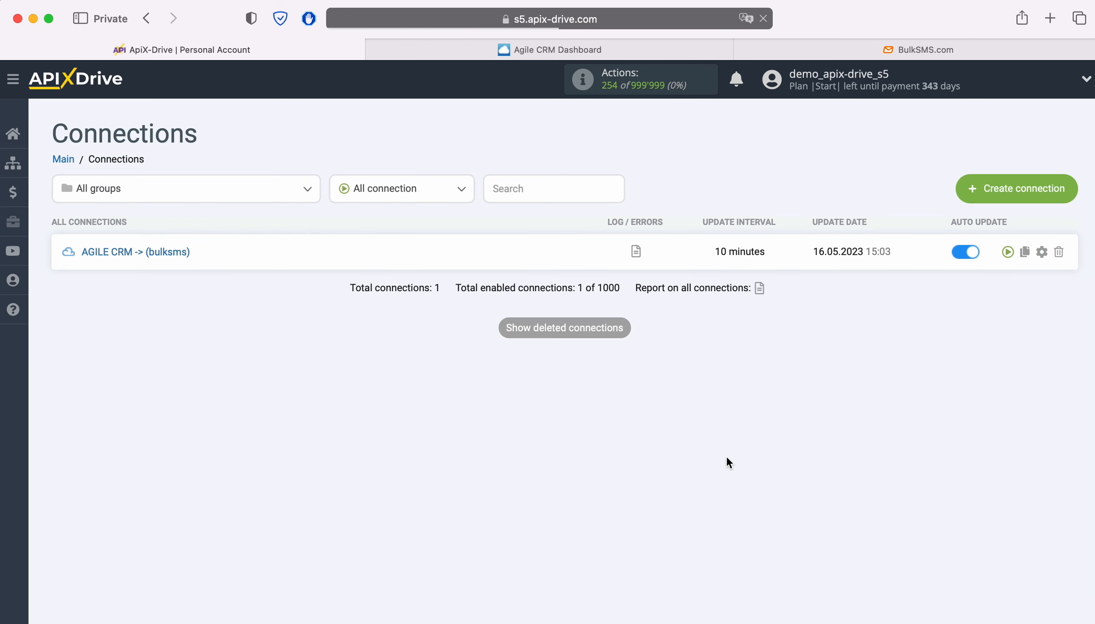
# Set the update interval of the AGILE CRM -> (bulksms) connection to 5 minutes
pyautogui.click(1041, 252)
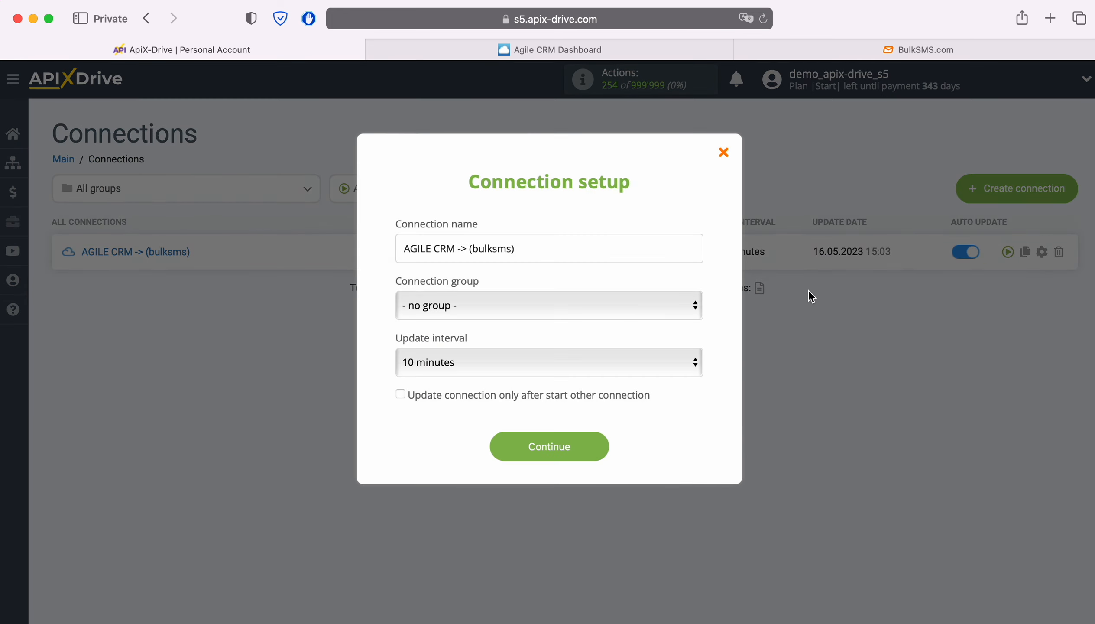
pyautogui.click(580, 362)
pyautogui.click(559, 339)
pyautogui.click(596, 451)
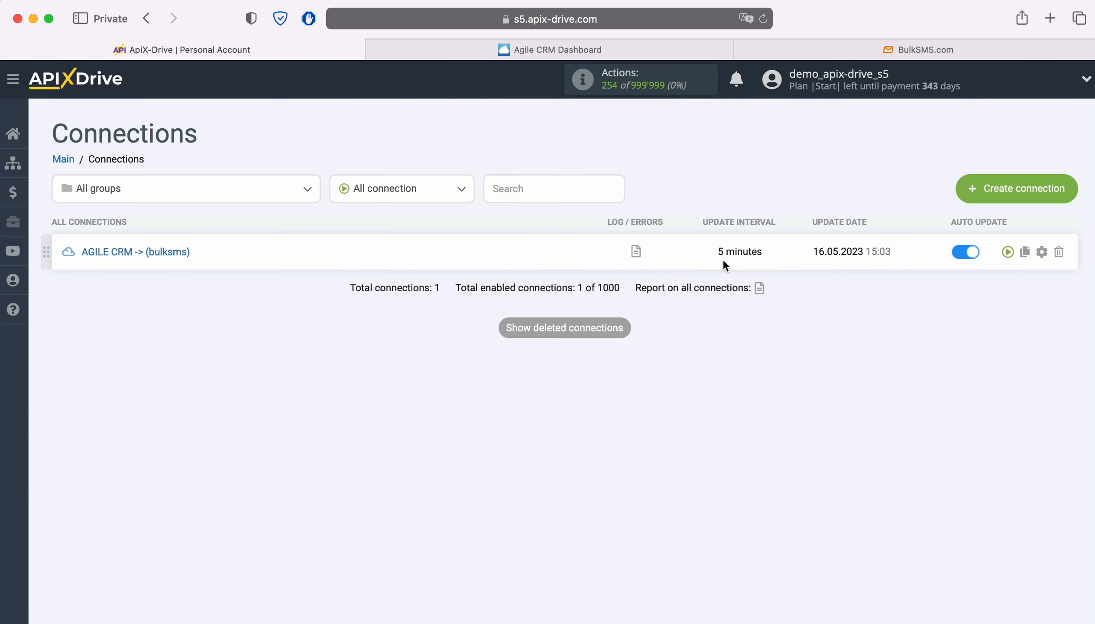